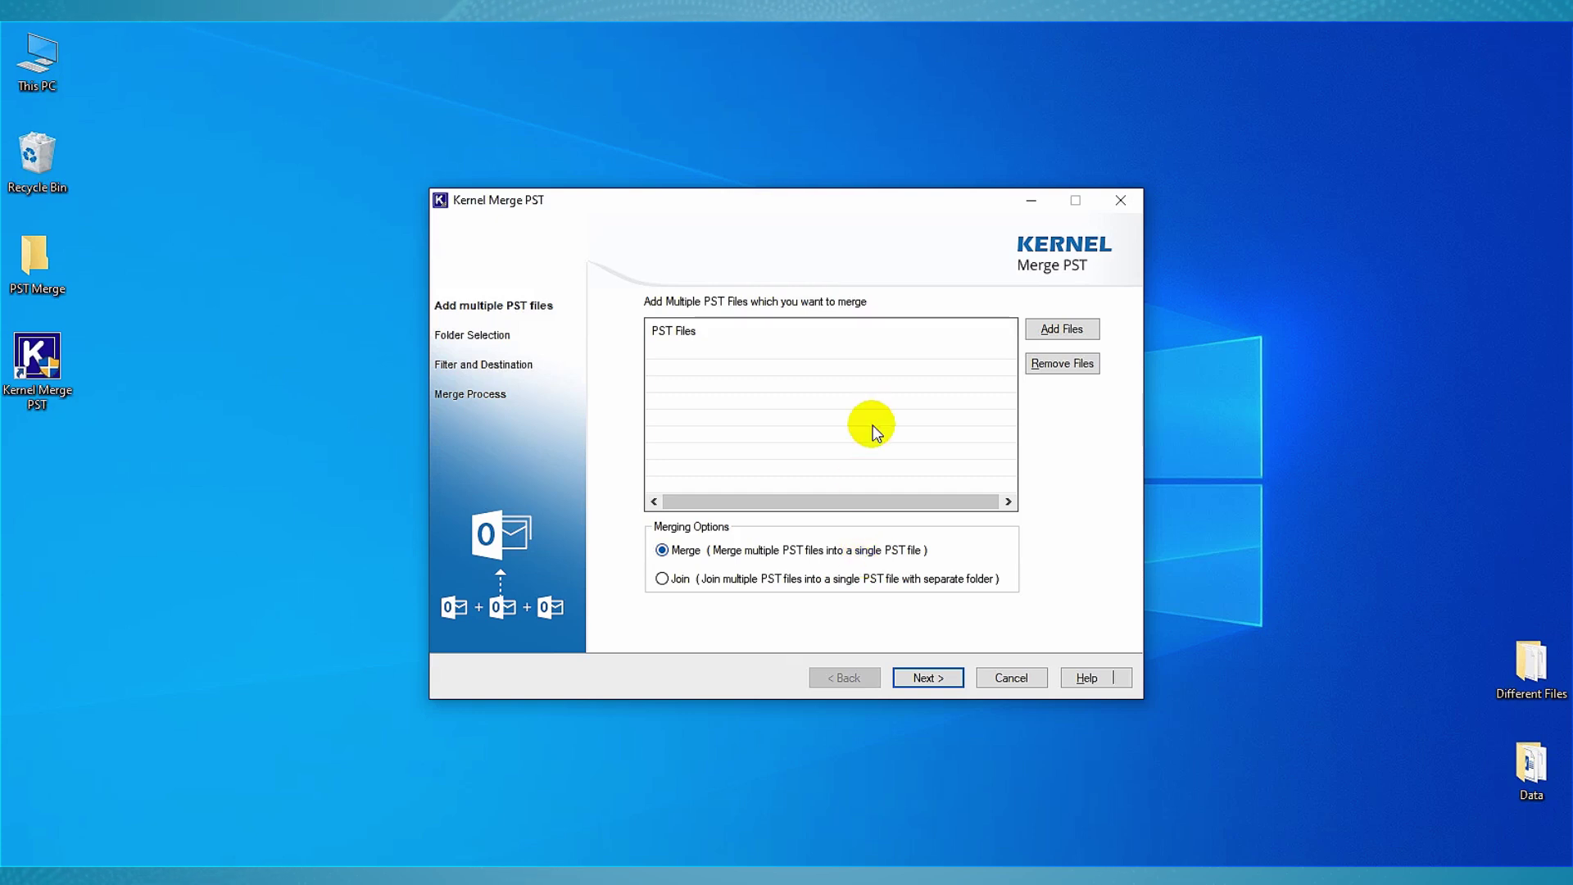
# Add LondonBranch.PST, Backup.PST and OutlookData.PST from Downloads to the merge list and proceed
pyautogui.click(1071, 330)
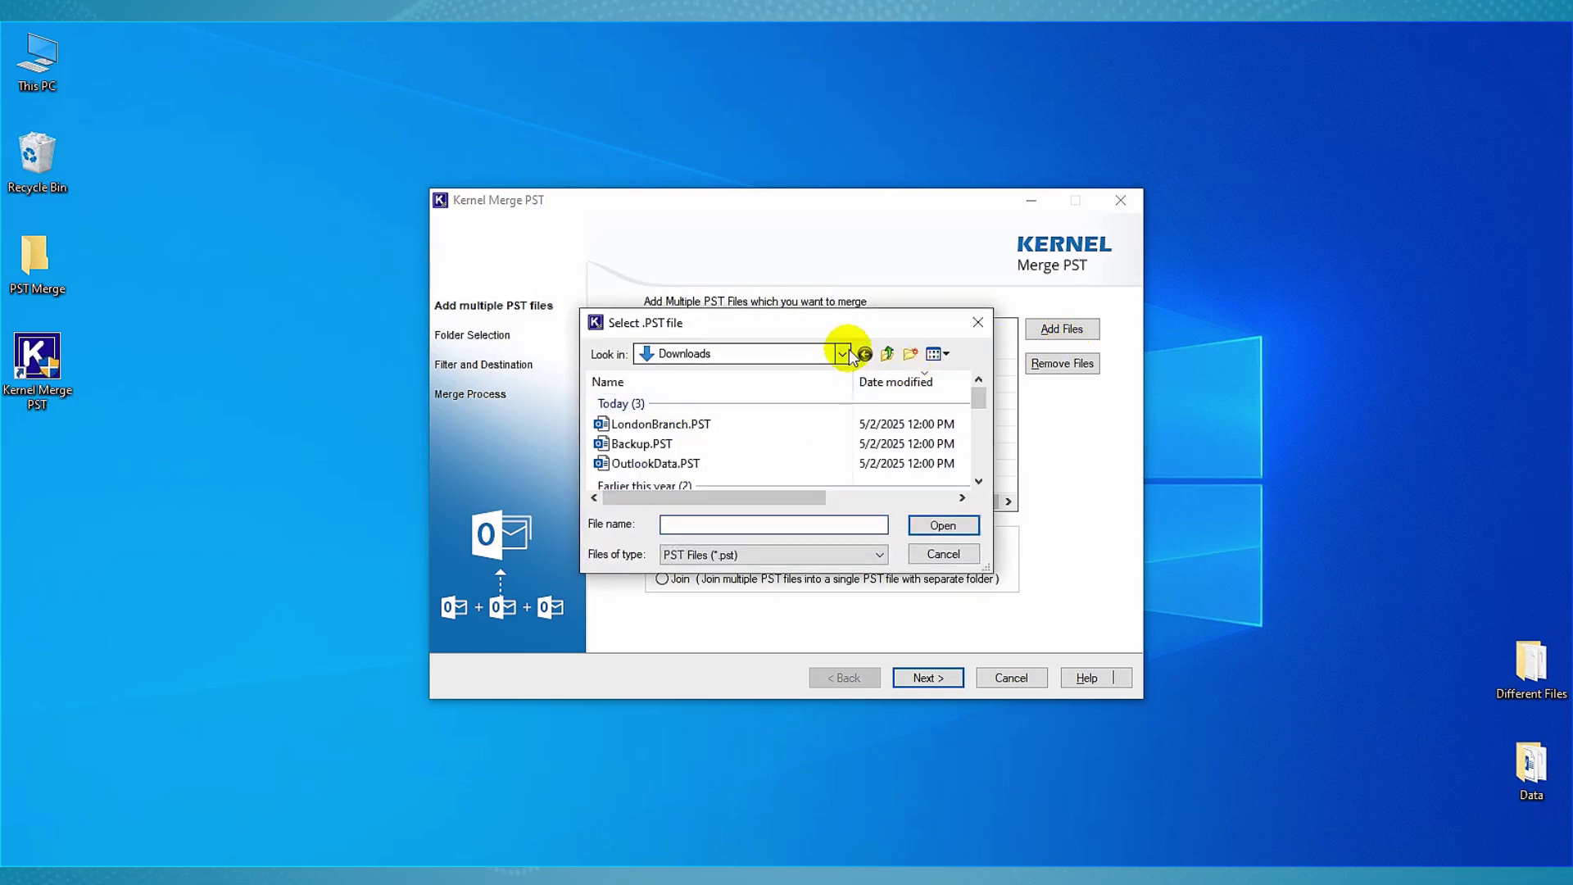
pyautogui.click(843, 355)
pyautogui.click(846, 353)
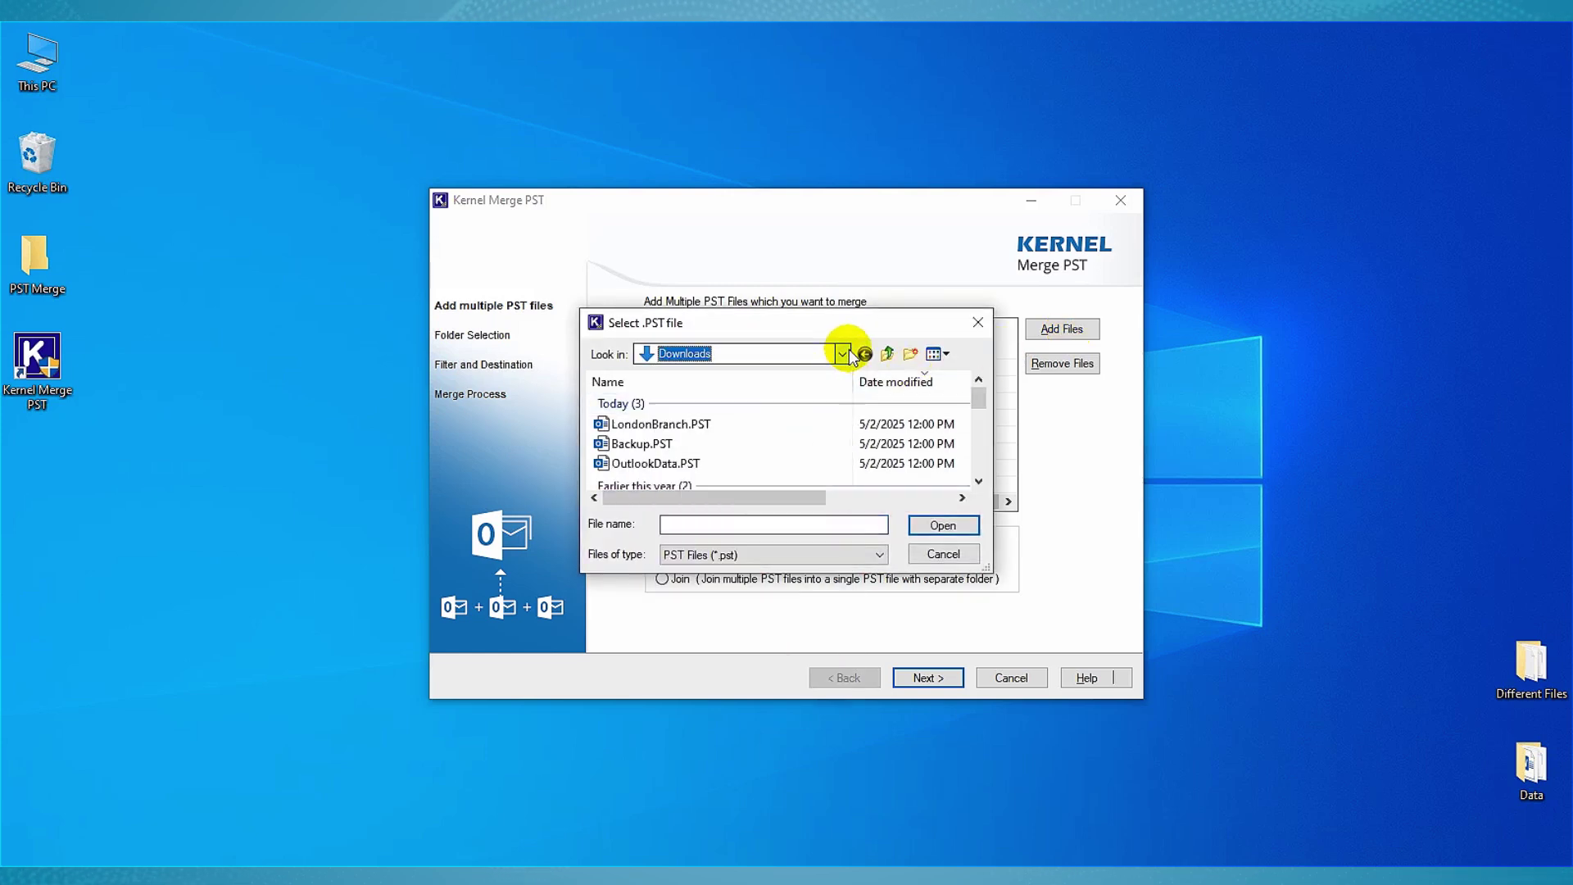
pyautogui.click(666, 423)
pyautogui.keyDown('ctrl'); pyautogui.click(654, 444); pyautogui.keyUp('ctrl')
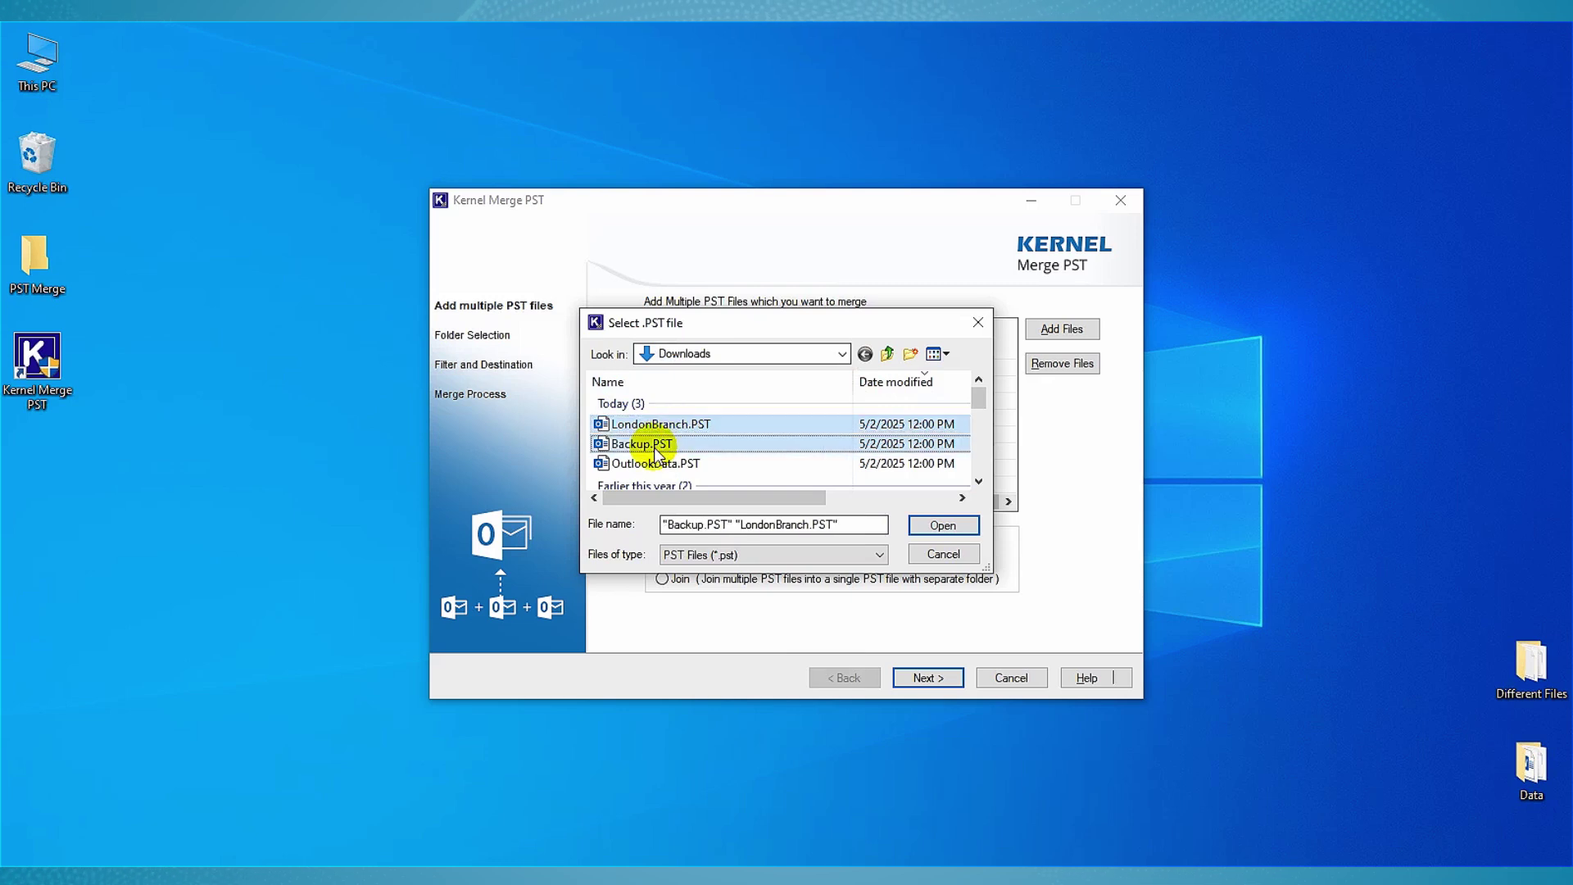
pyautogui.keyDown('ctrl'); pyautogui.click(674, 464); pyautogui.keyUp('ctrl')
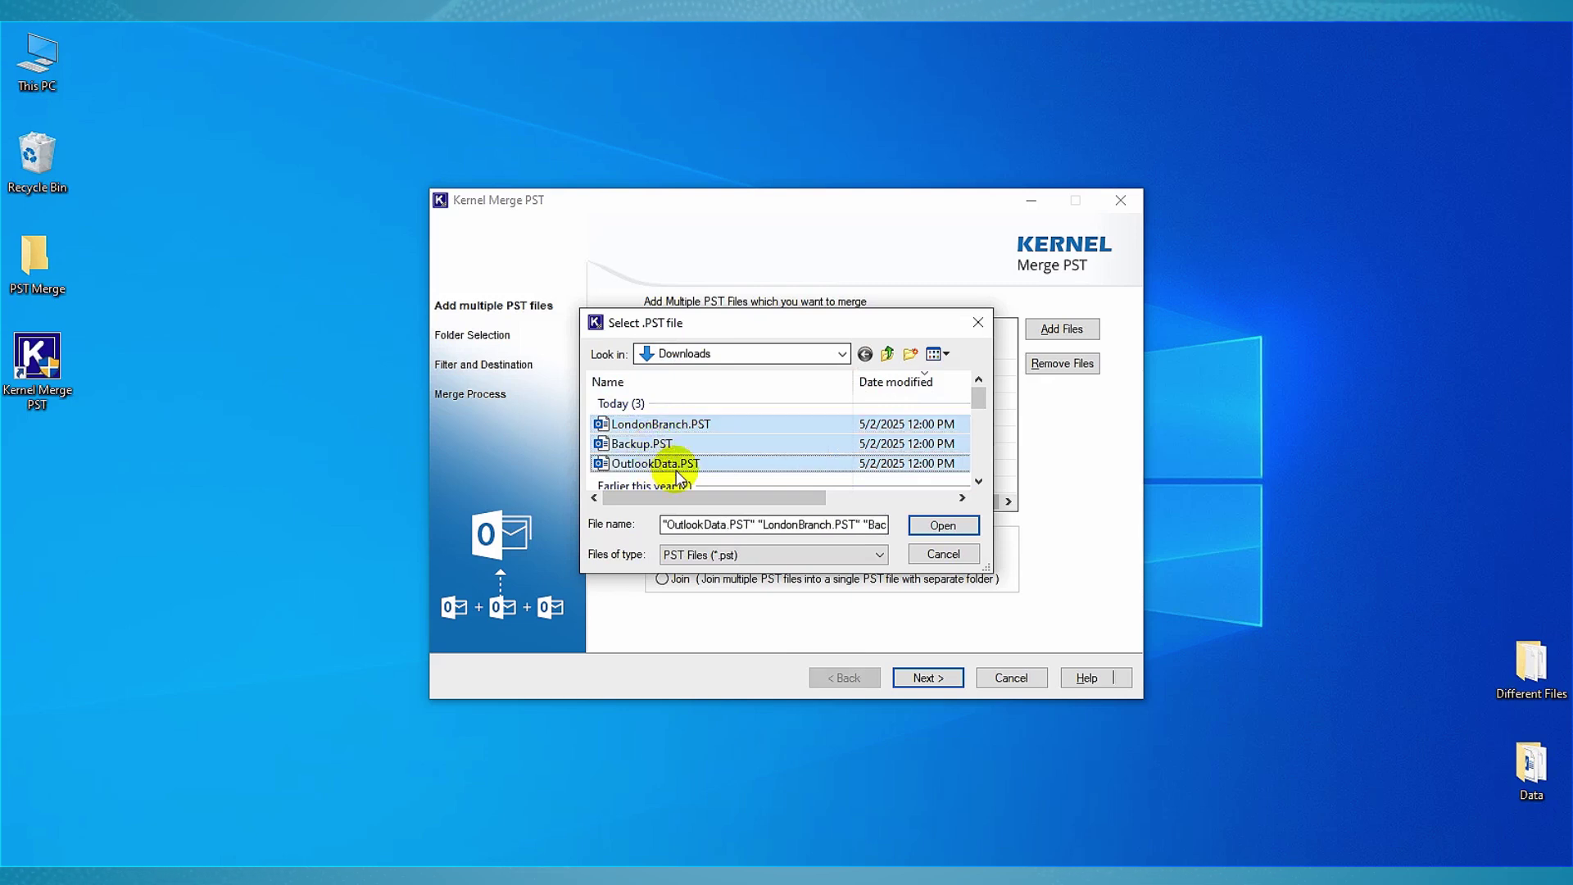
pyautogui.click(947, 534)
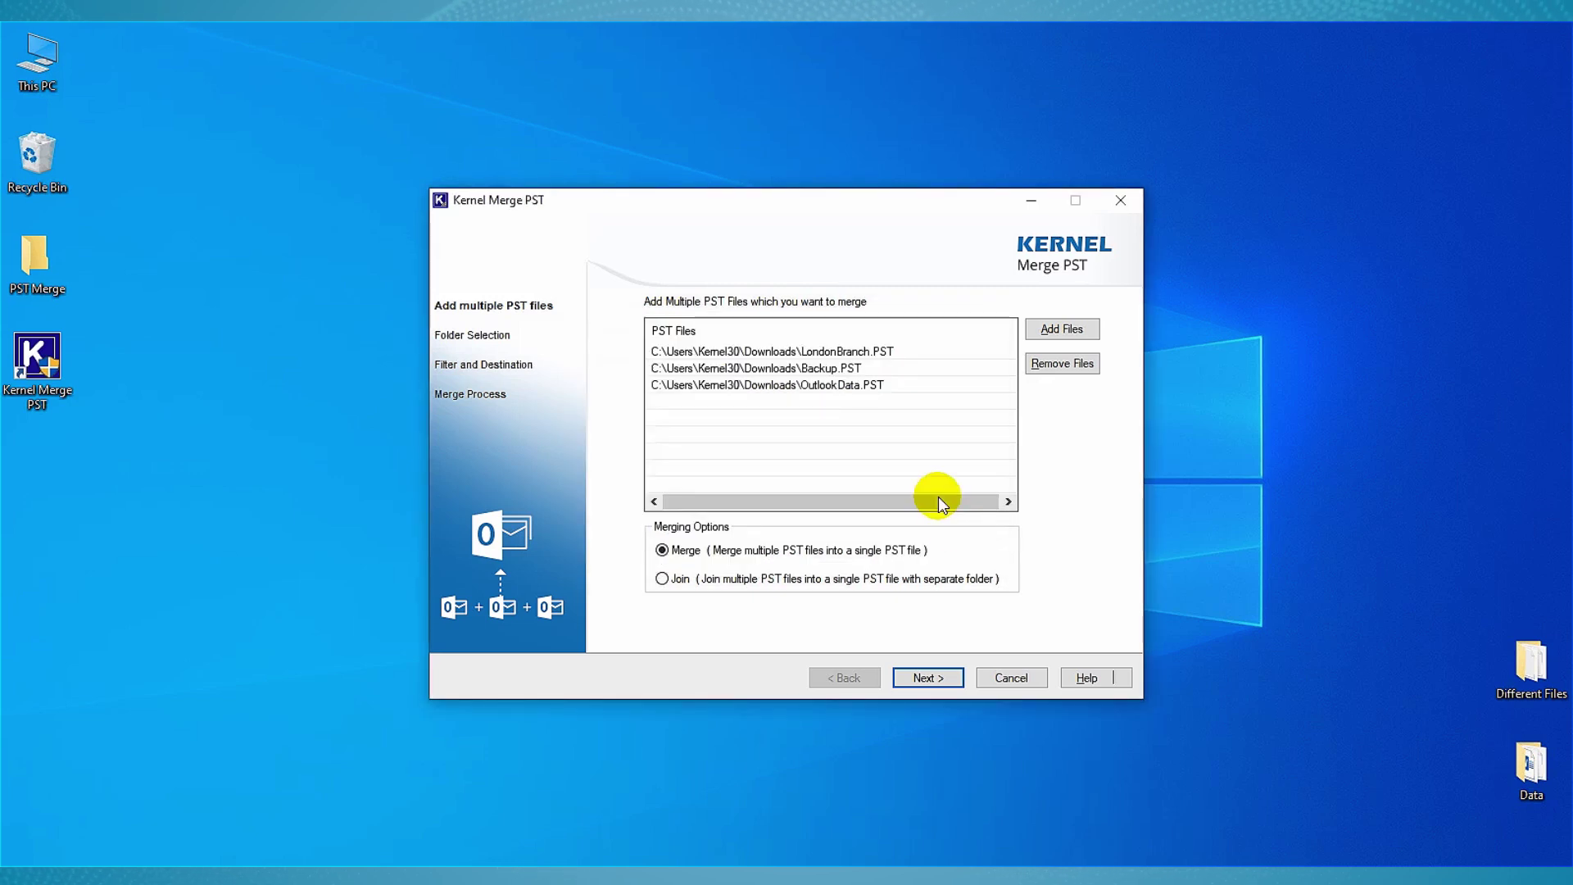
pyautogui.click(937, 677)
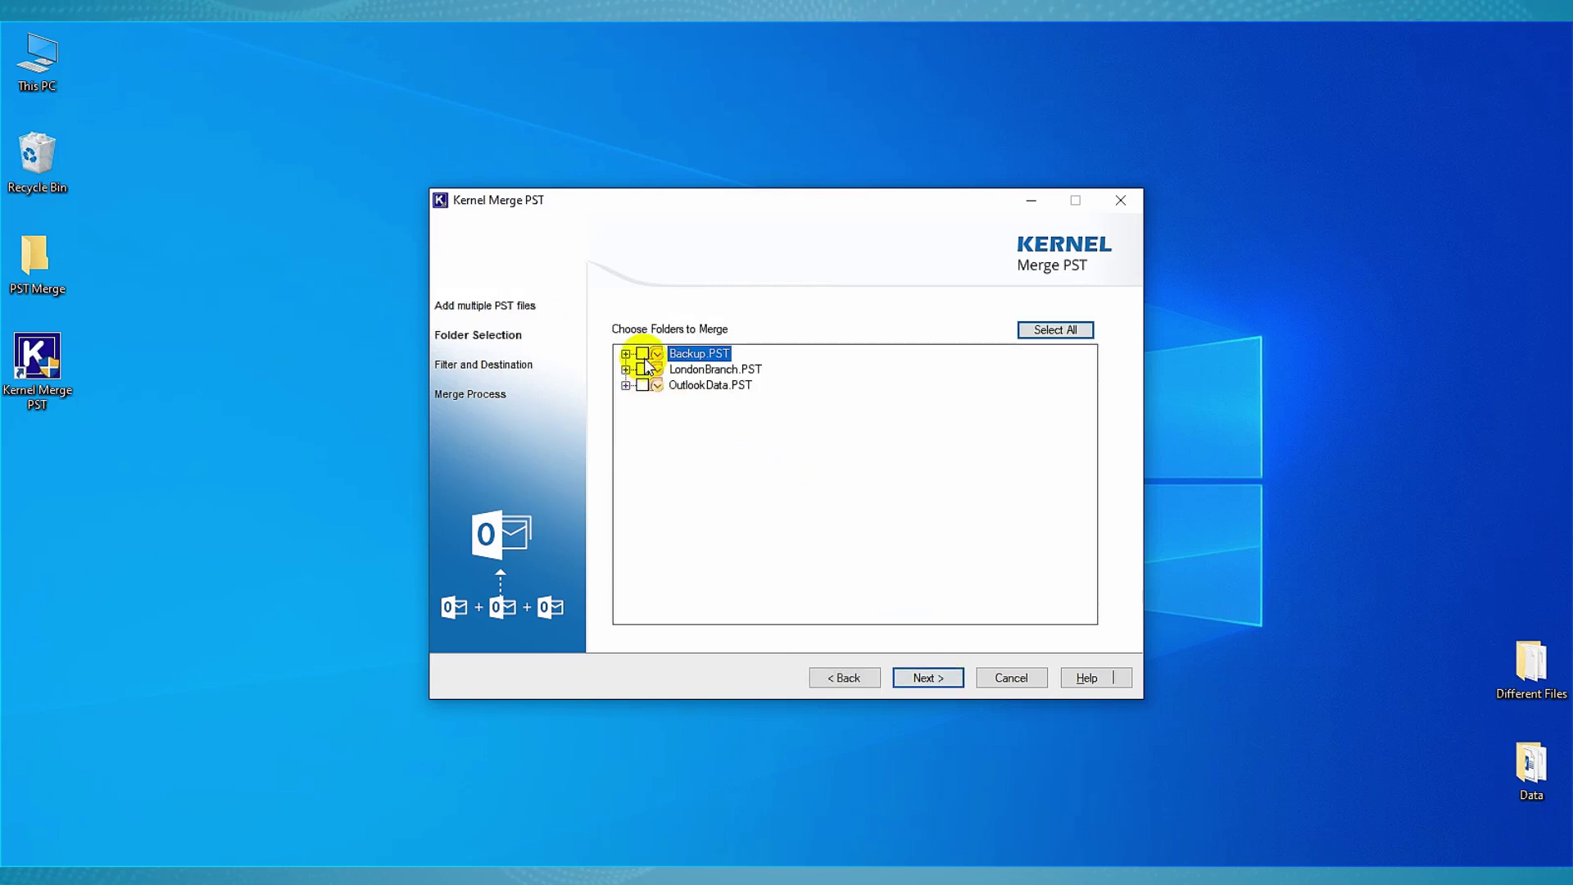
# Include all folders of Backup.PST, LondonBranch.PST and OutlookData.PST, then proceed to filters
pyautogui.click(643, 353)
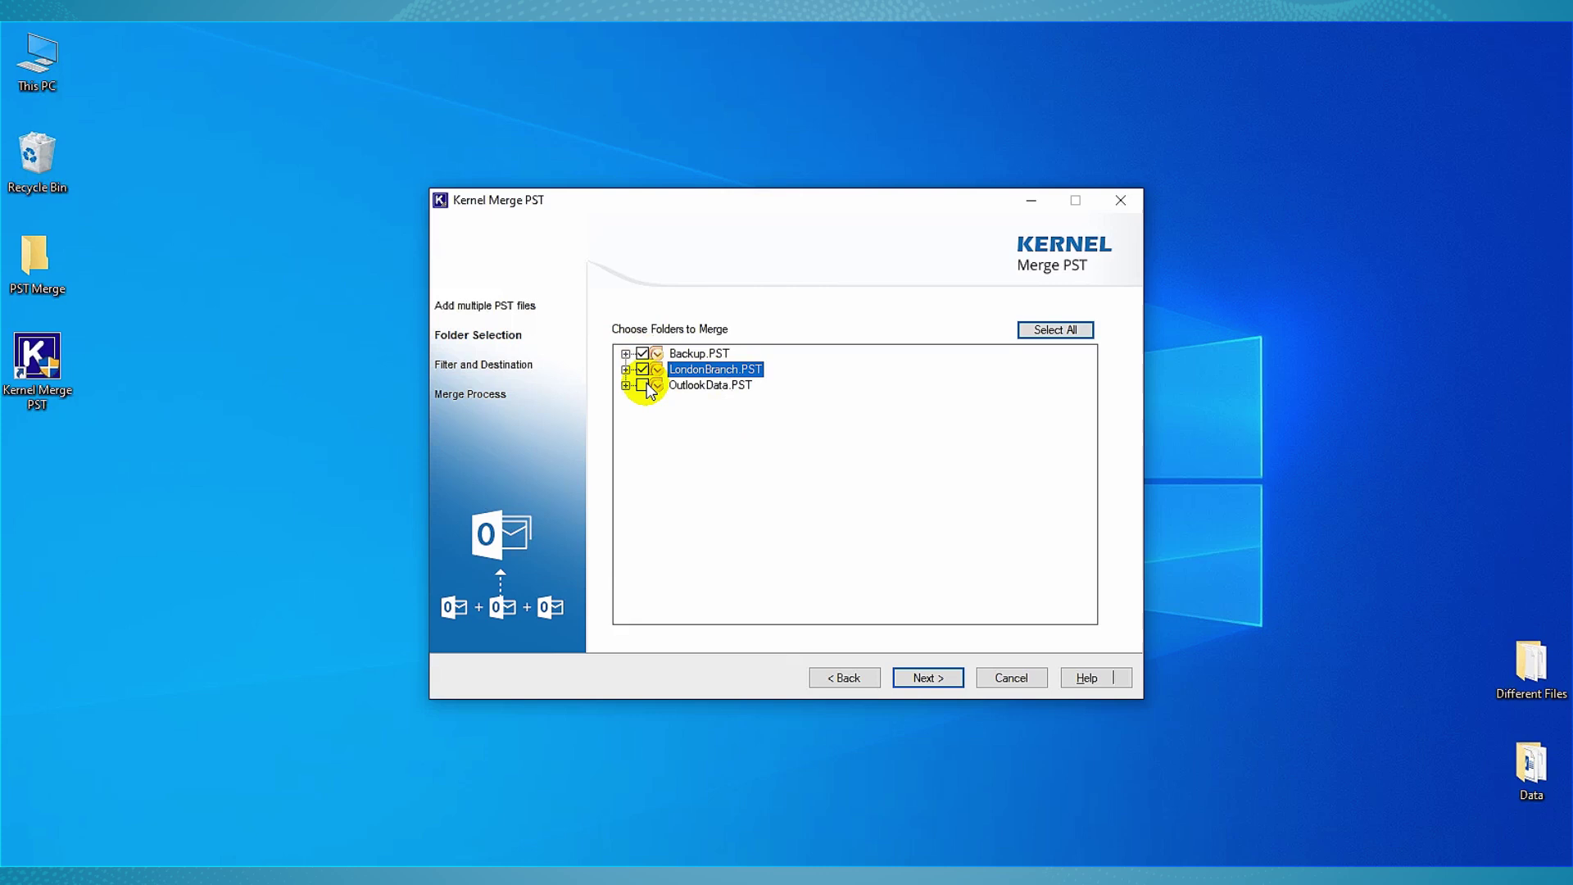
pyautogui.click(642, 384)
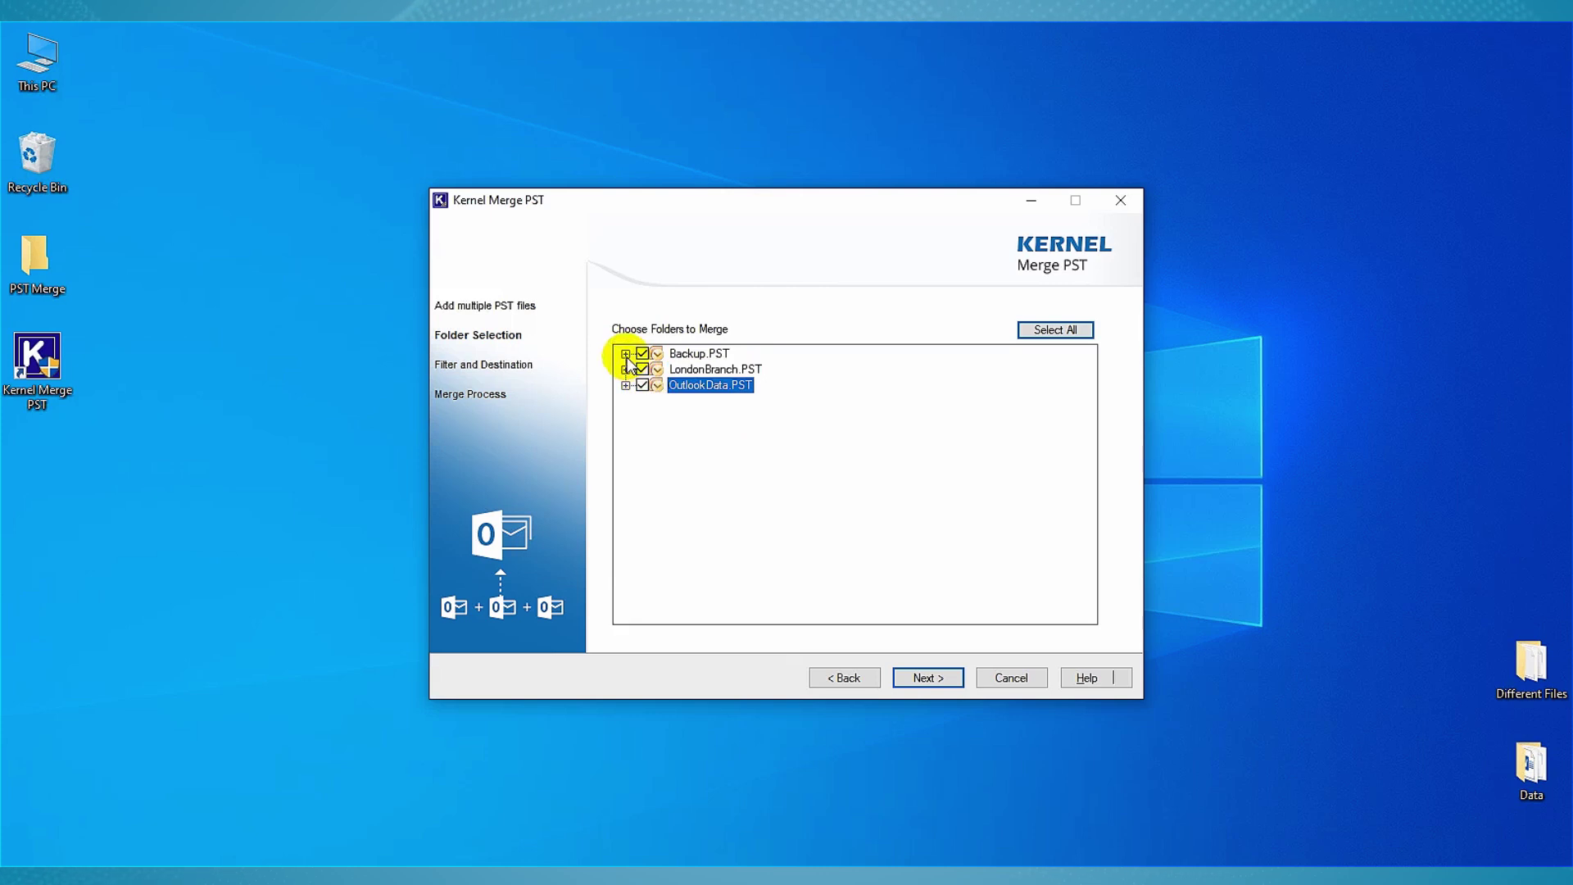
pyautogui.click(626, 354)
pyautogui.click(661, 417)
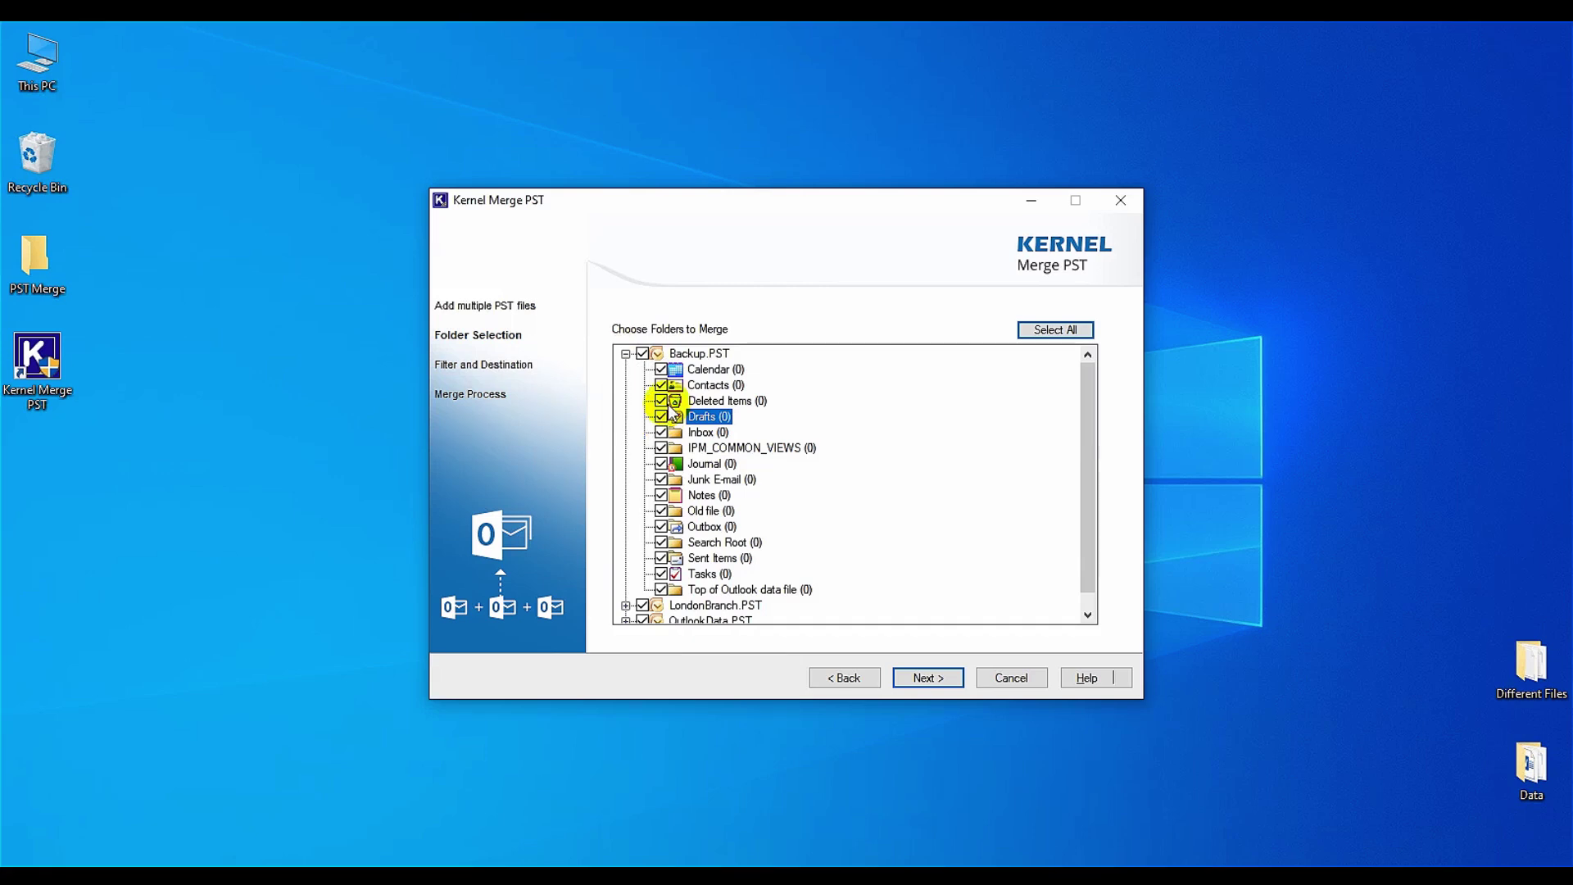
pyautogui.click(626, 354)
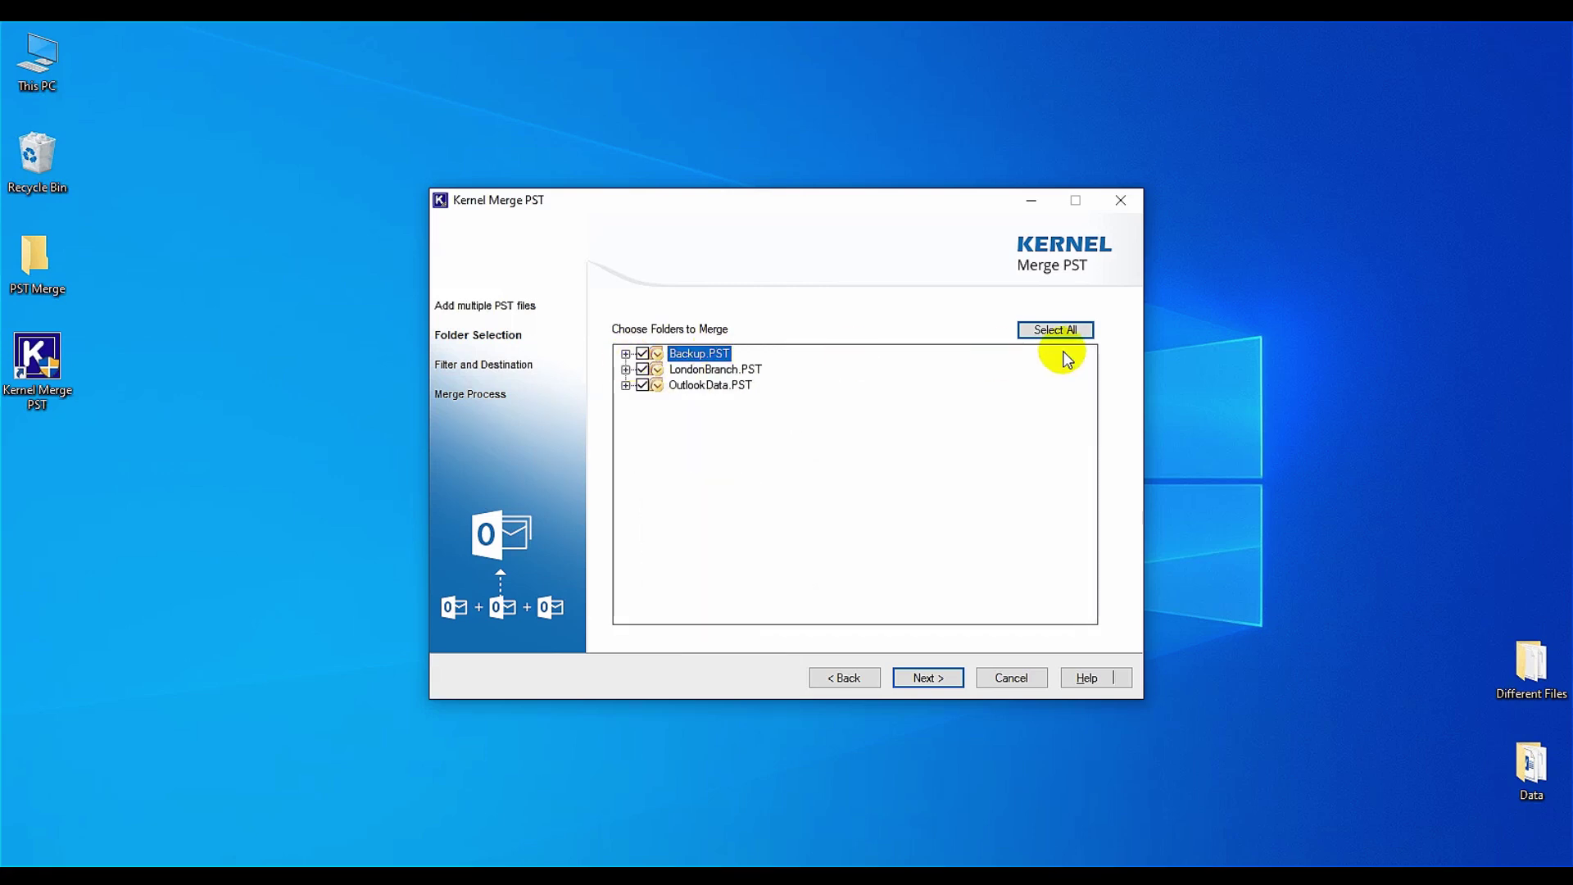
pyautogui.click(938, 679)
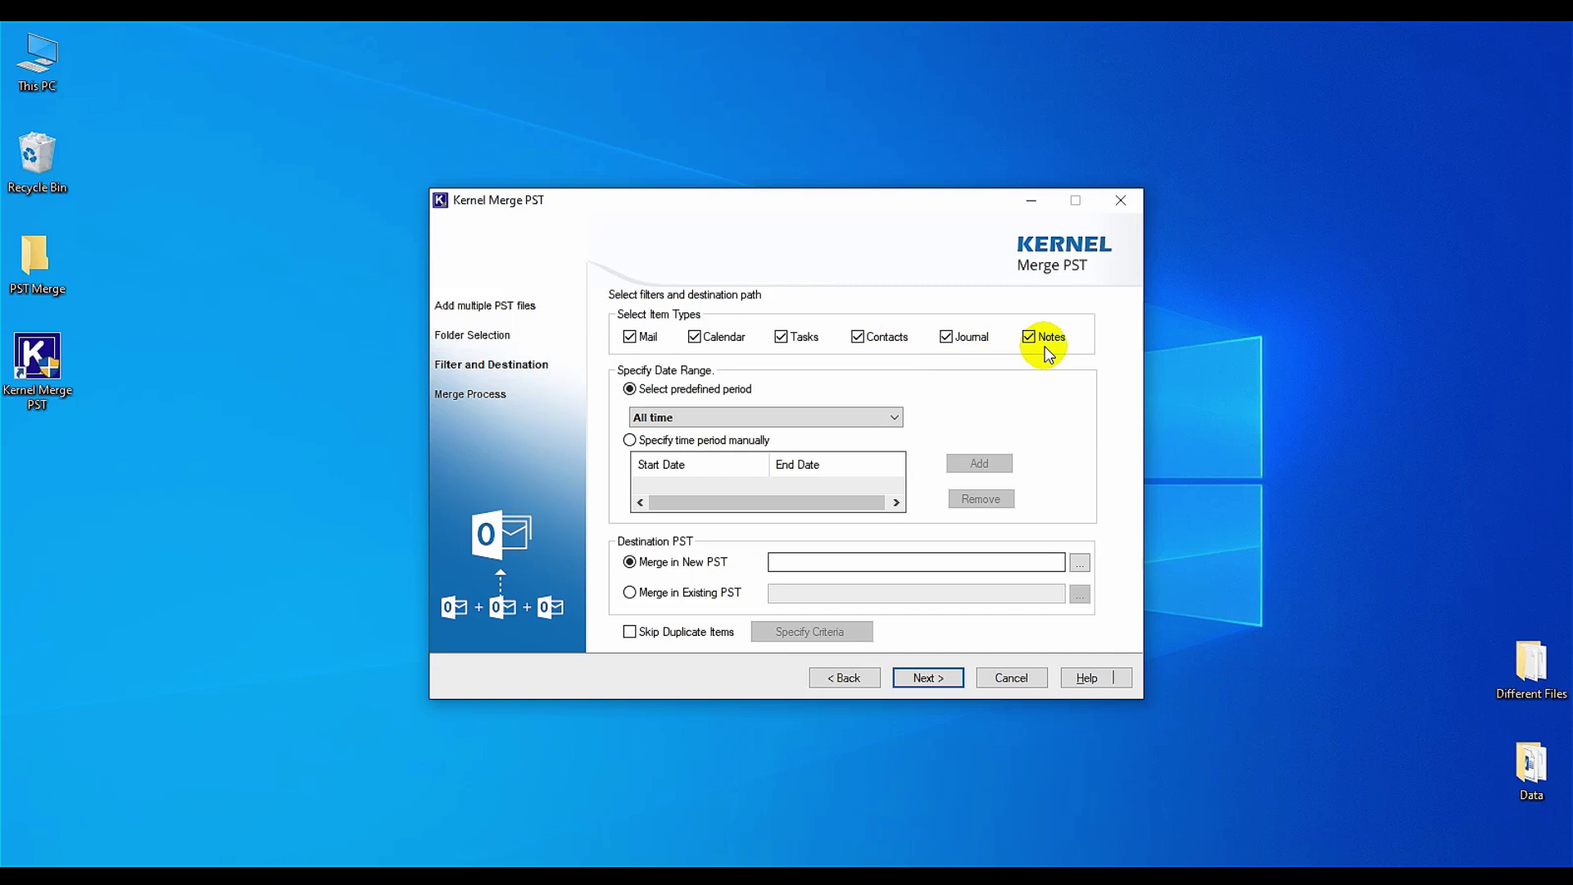
pyautogui.click(708, 414)
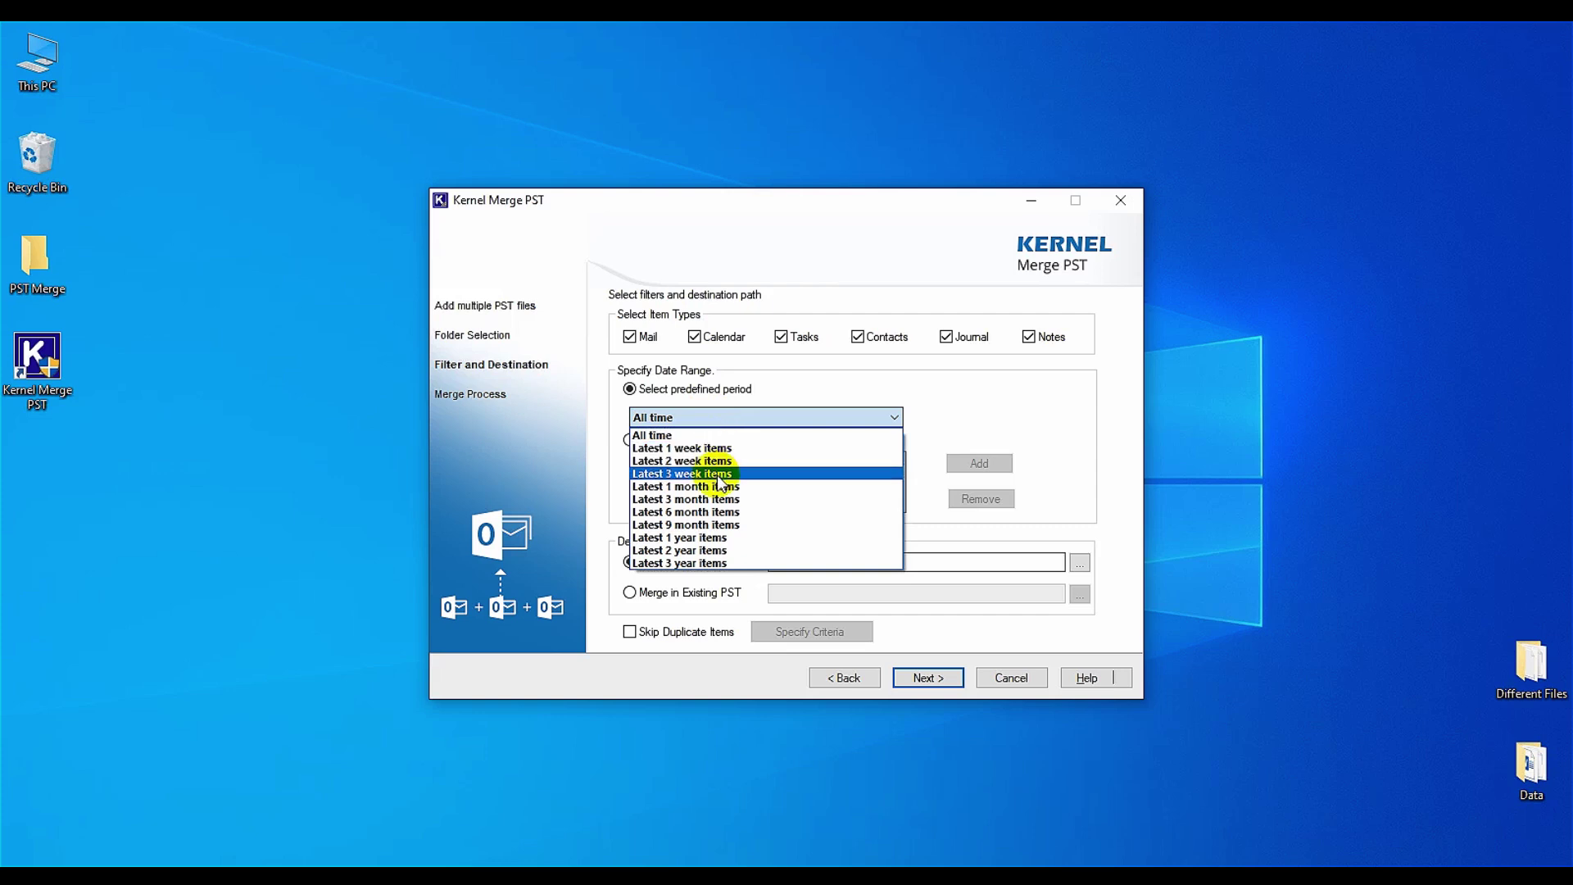
pyautogui.click(727, 423)
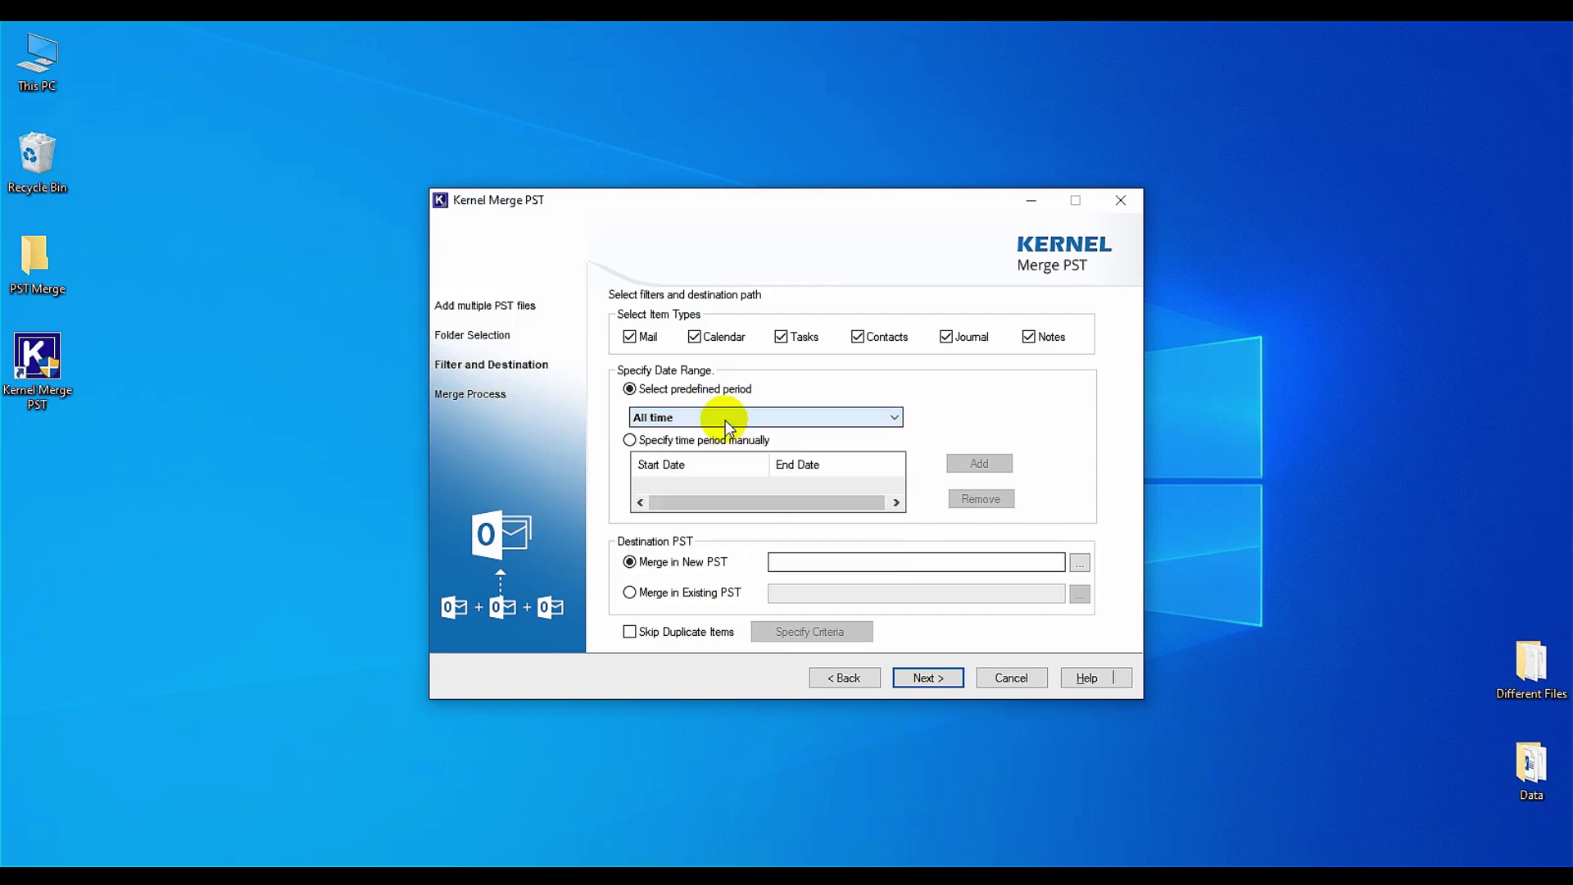
pyautogui.click(671, 444)
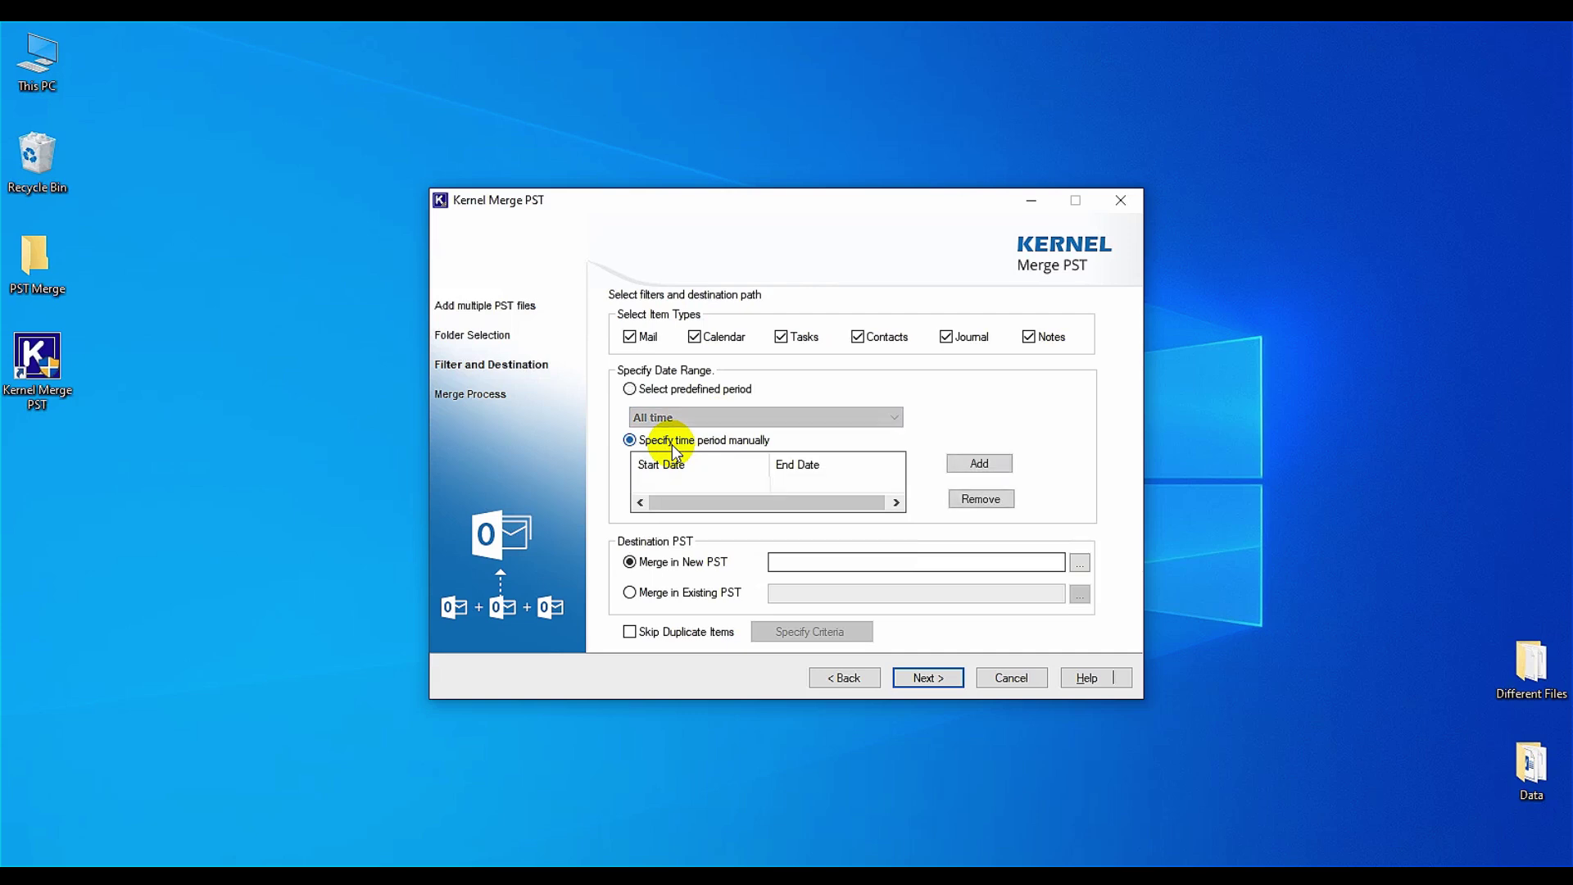
pyautogui.click(988, 468)
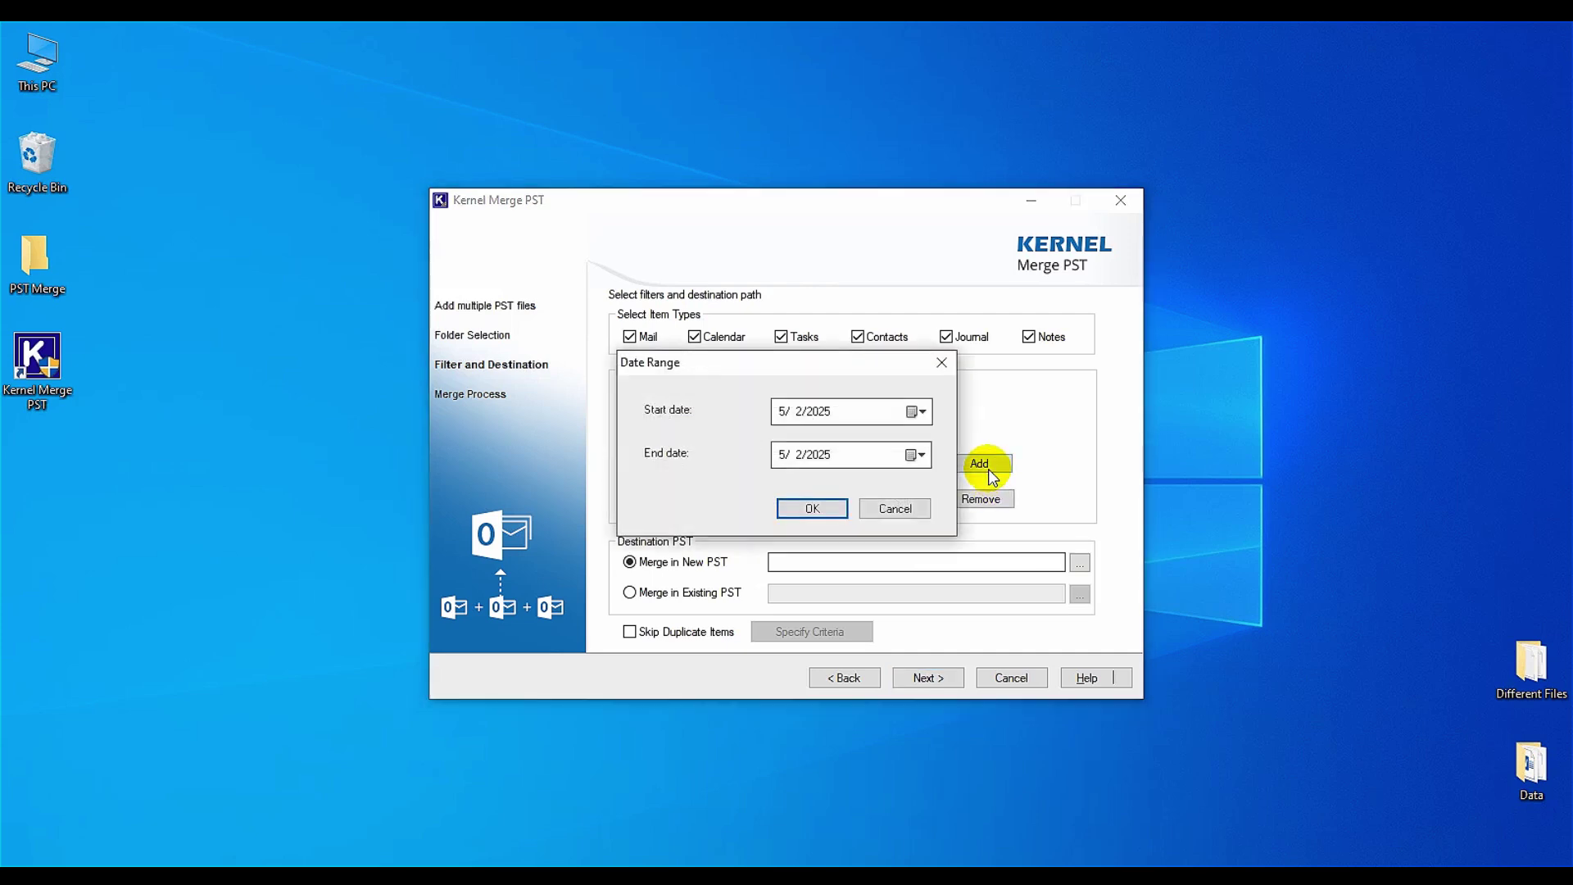
pyautogui.click(918, 412)
pyautogui.click(726, 439)
pyautogui.click(770, 503)
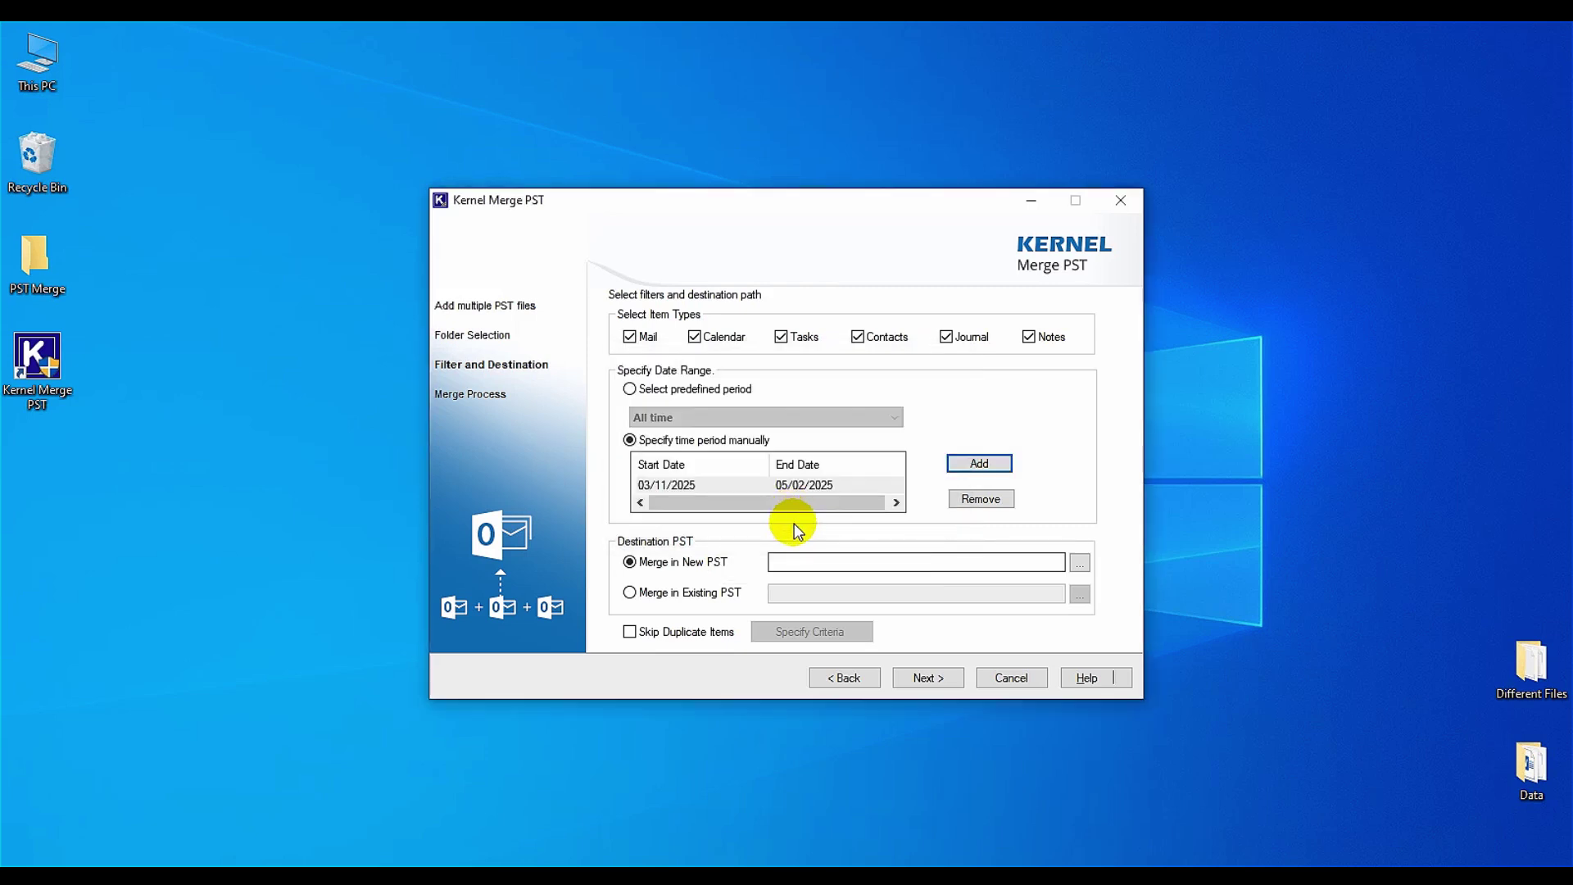
pyautogui.click(786, 486)
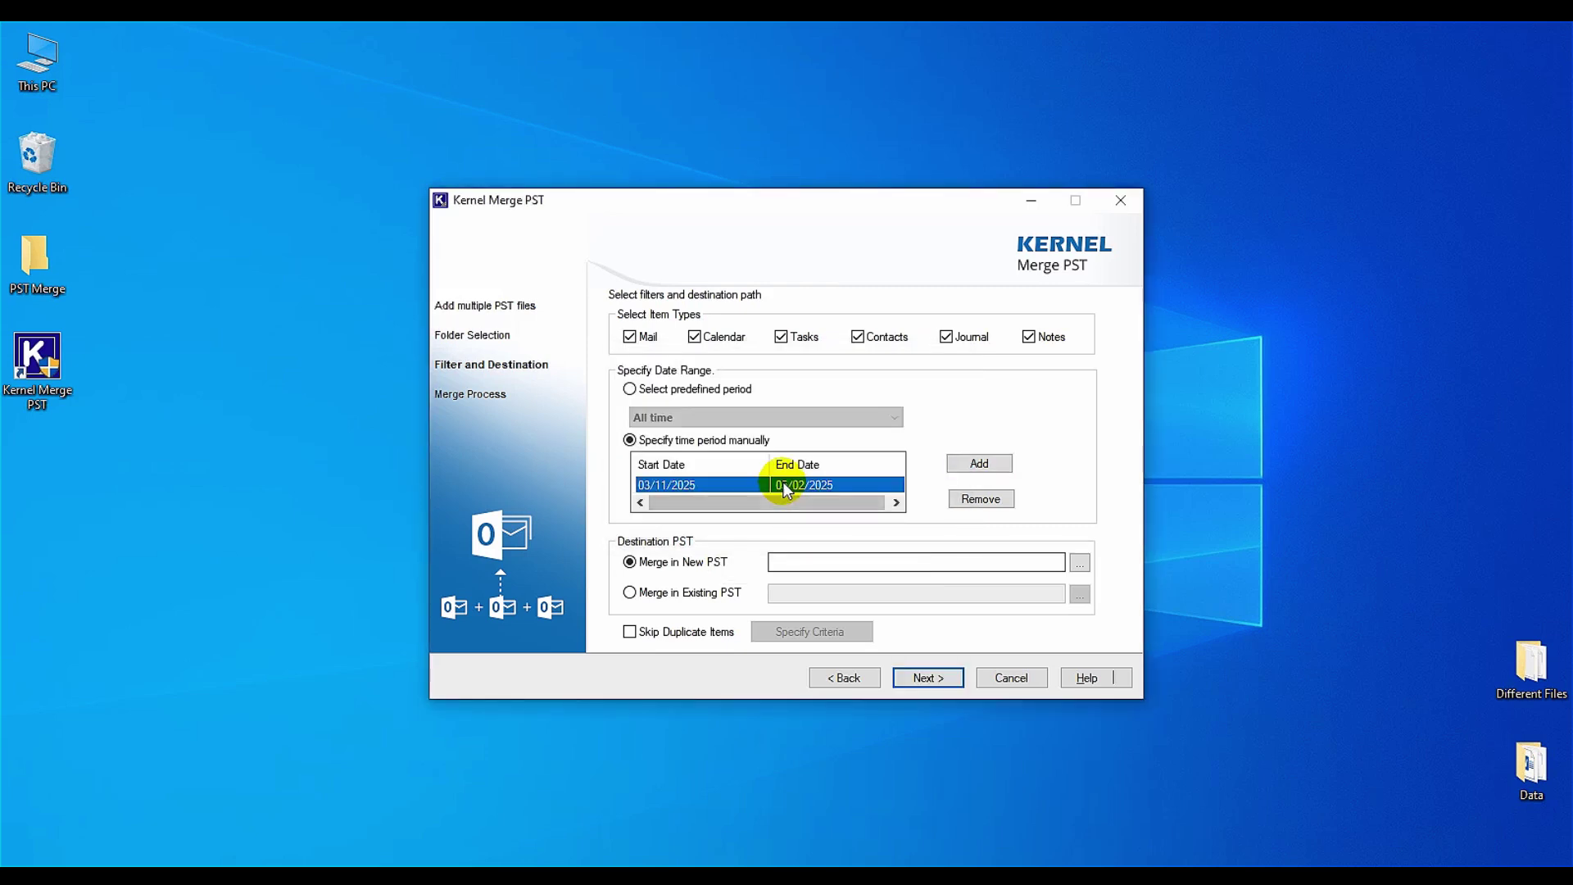
pyautogui.click(1005, 509)
pyautogui.click(831, 490)
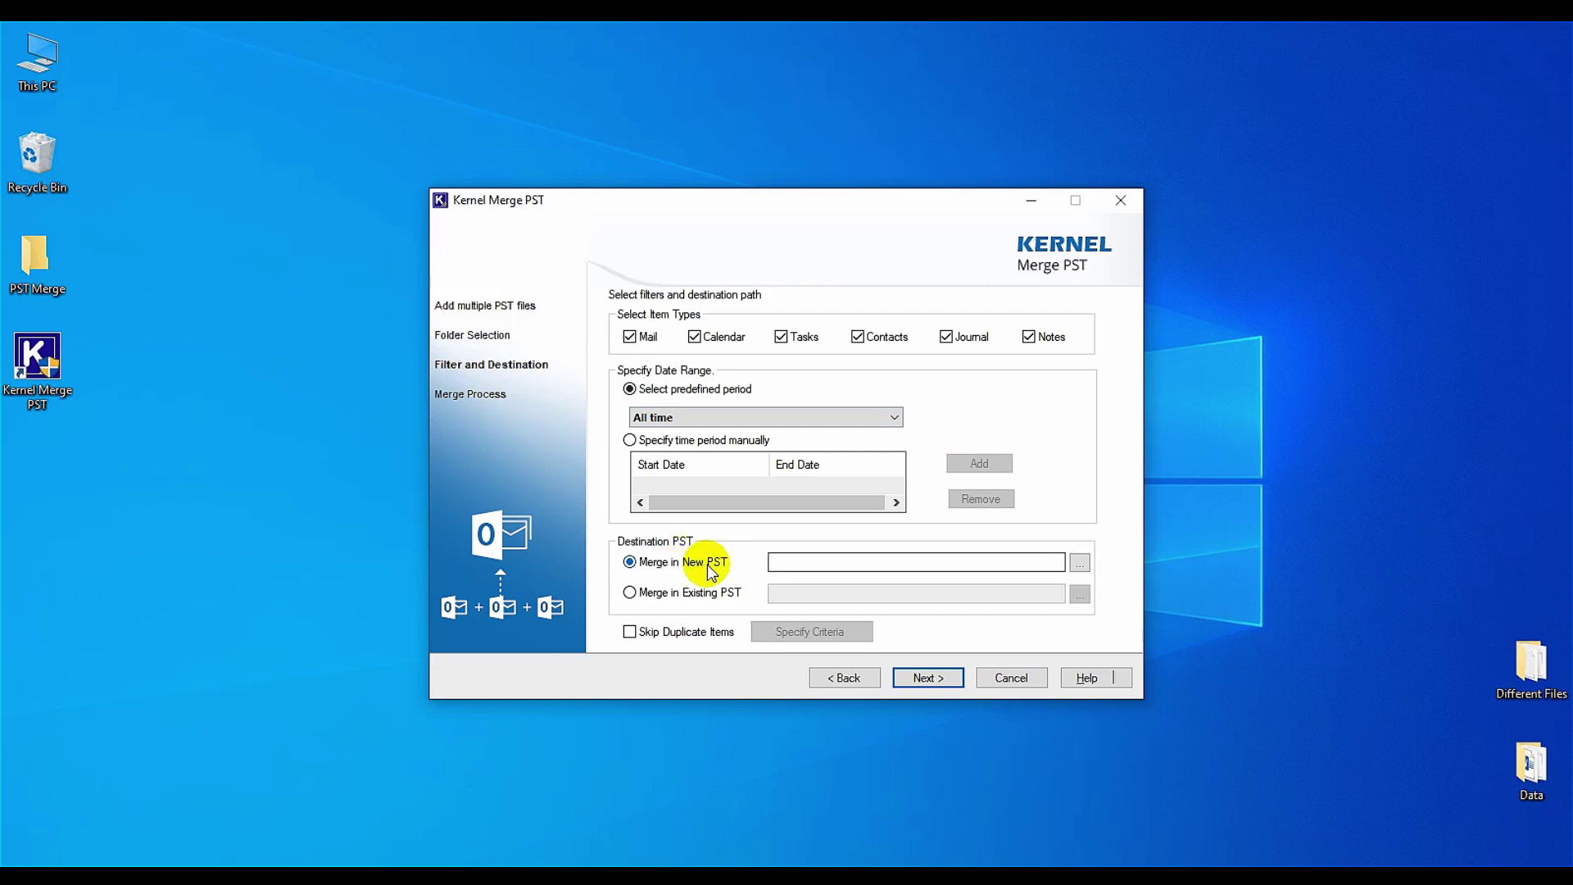
# Merge into a new PST saved in the Desktop PST Merge folder
pyautogui.click(672, 595)
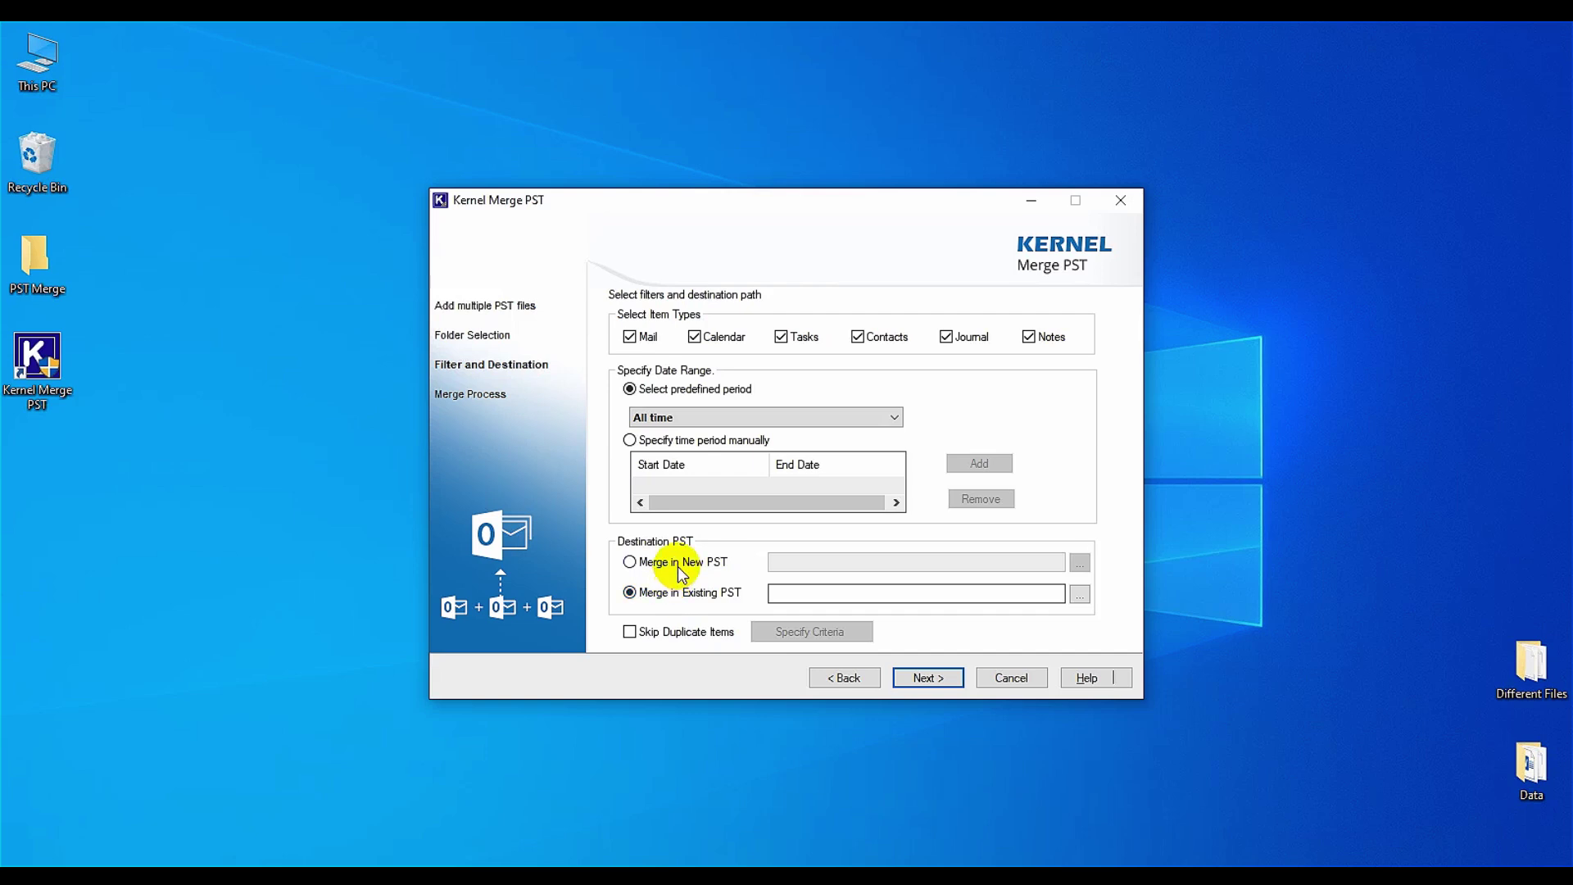
pyautogui.click(680, 569)
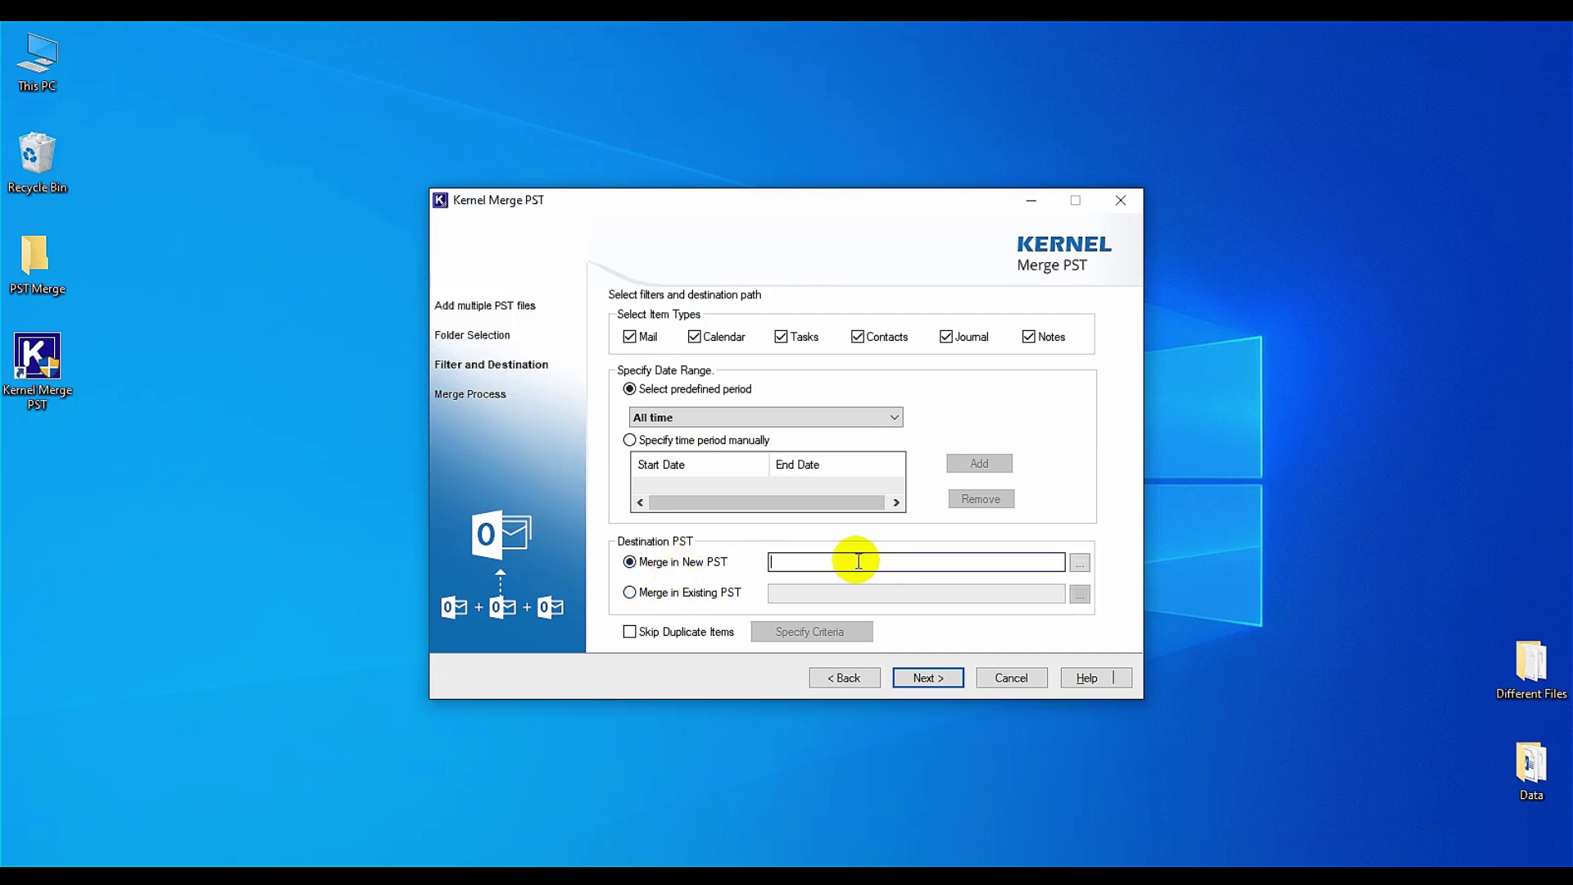
pyautogui.click(1079, 563)
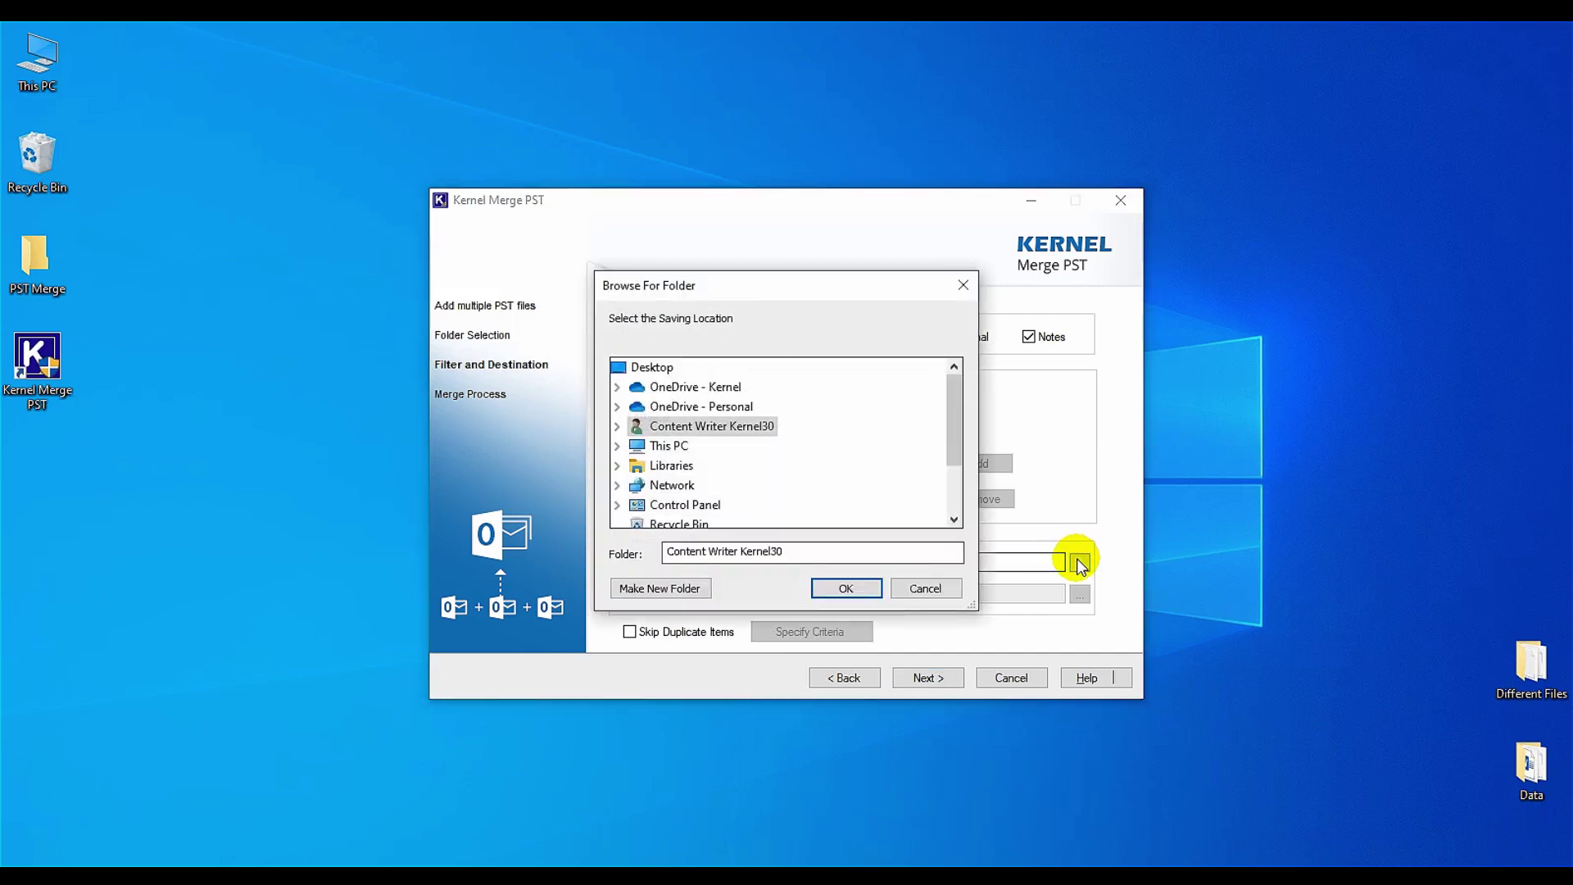
pyautogui.doubleClick(674, 447)
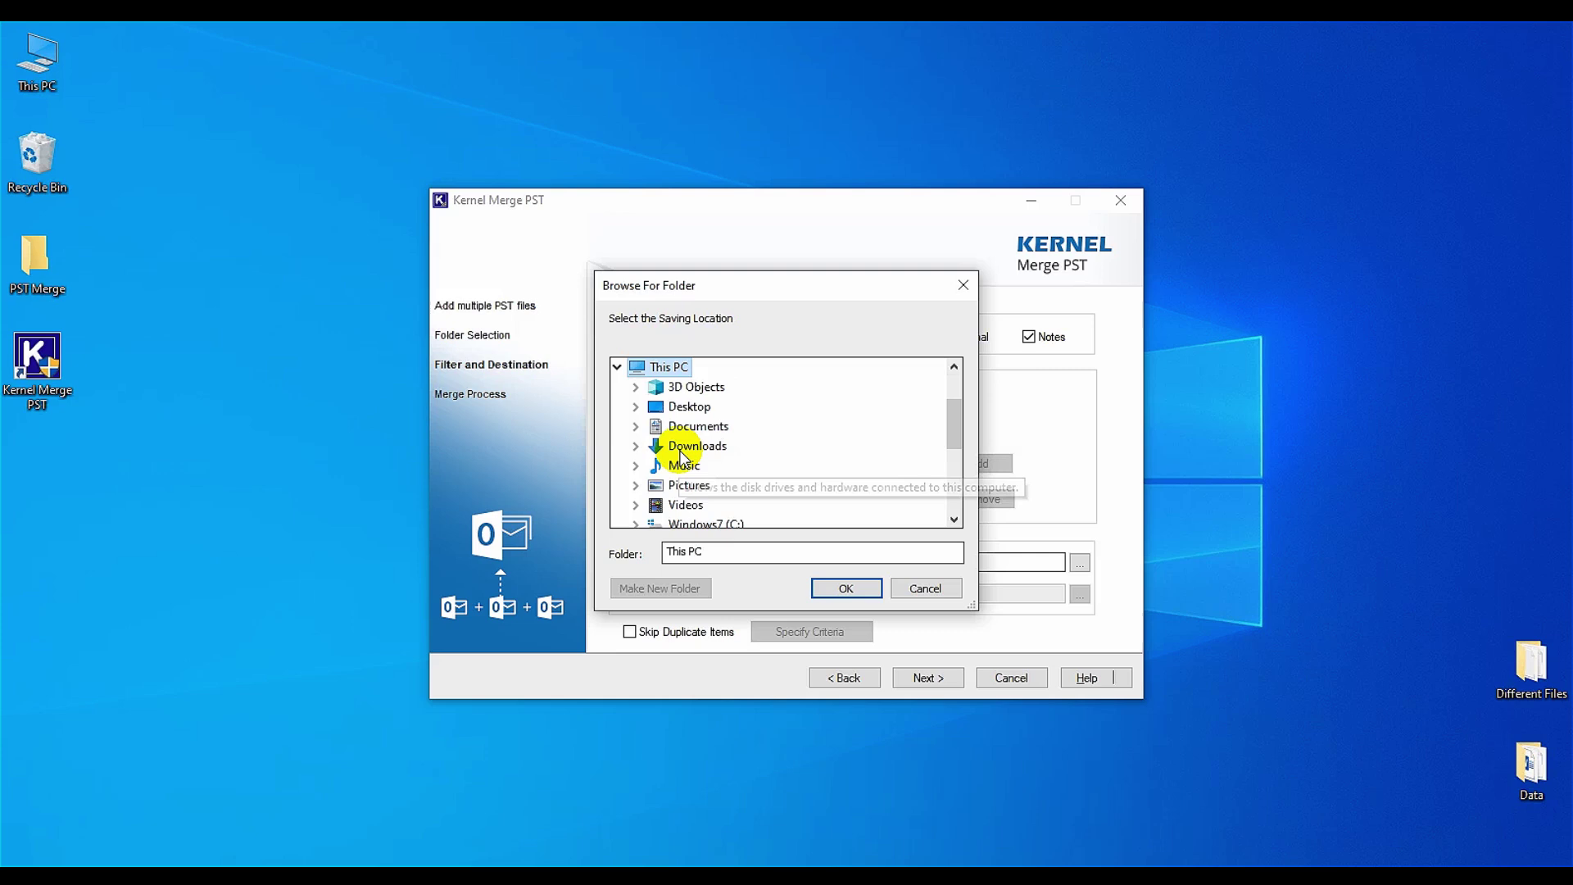
pyautogui.doubleClick(689, 407)
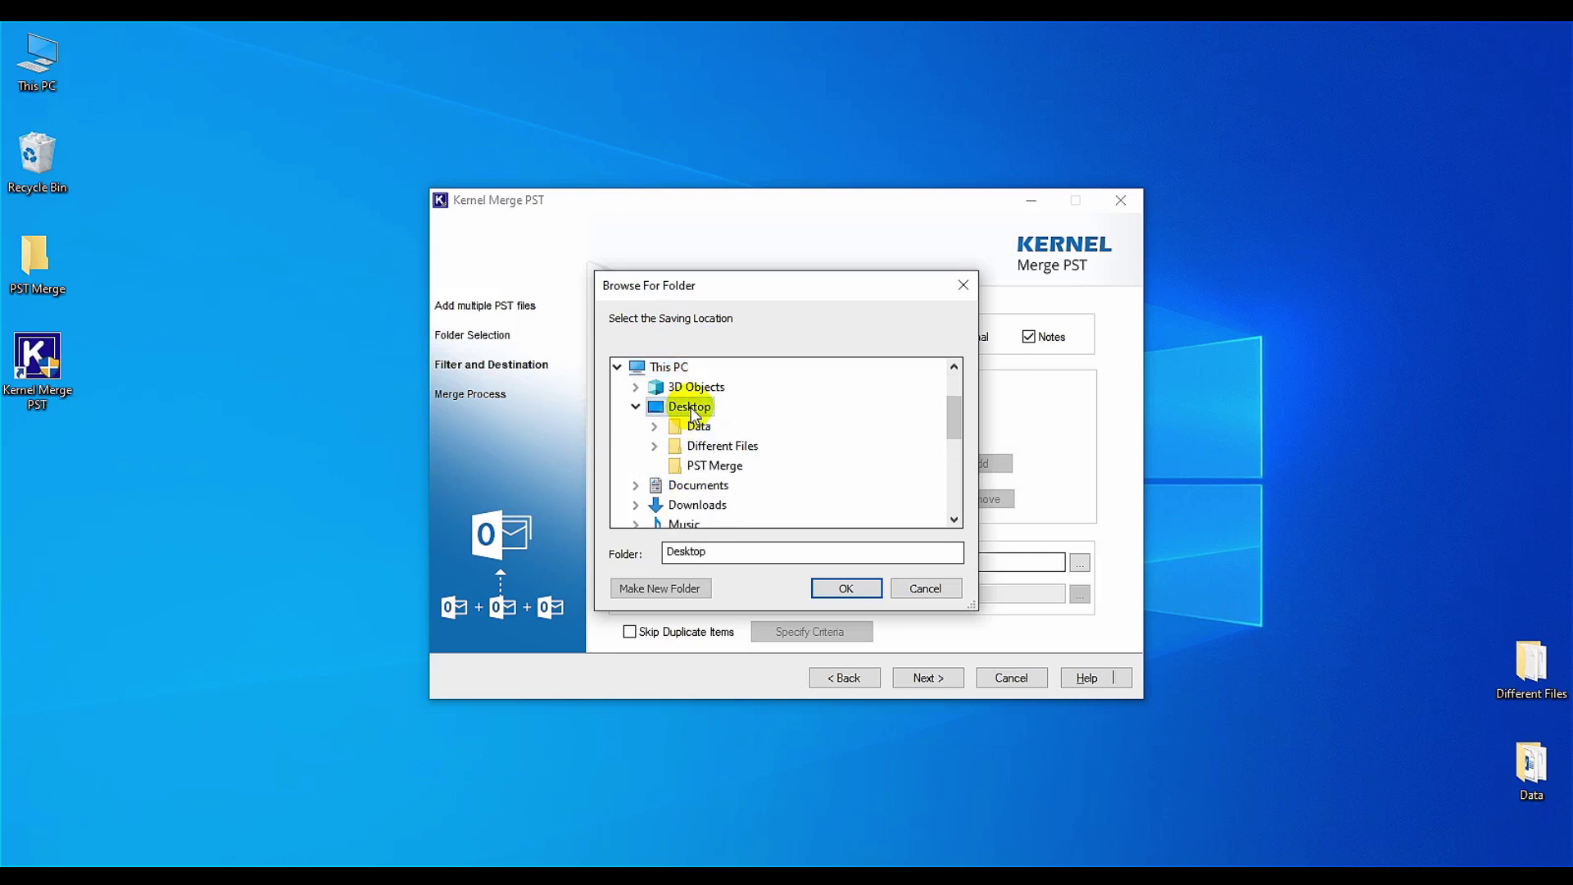
pyautogui.click(711, 466)
pyautogui.click(834, 586)
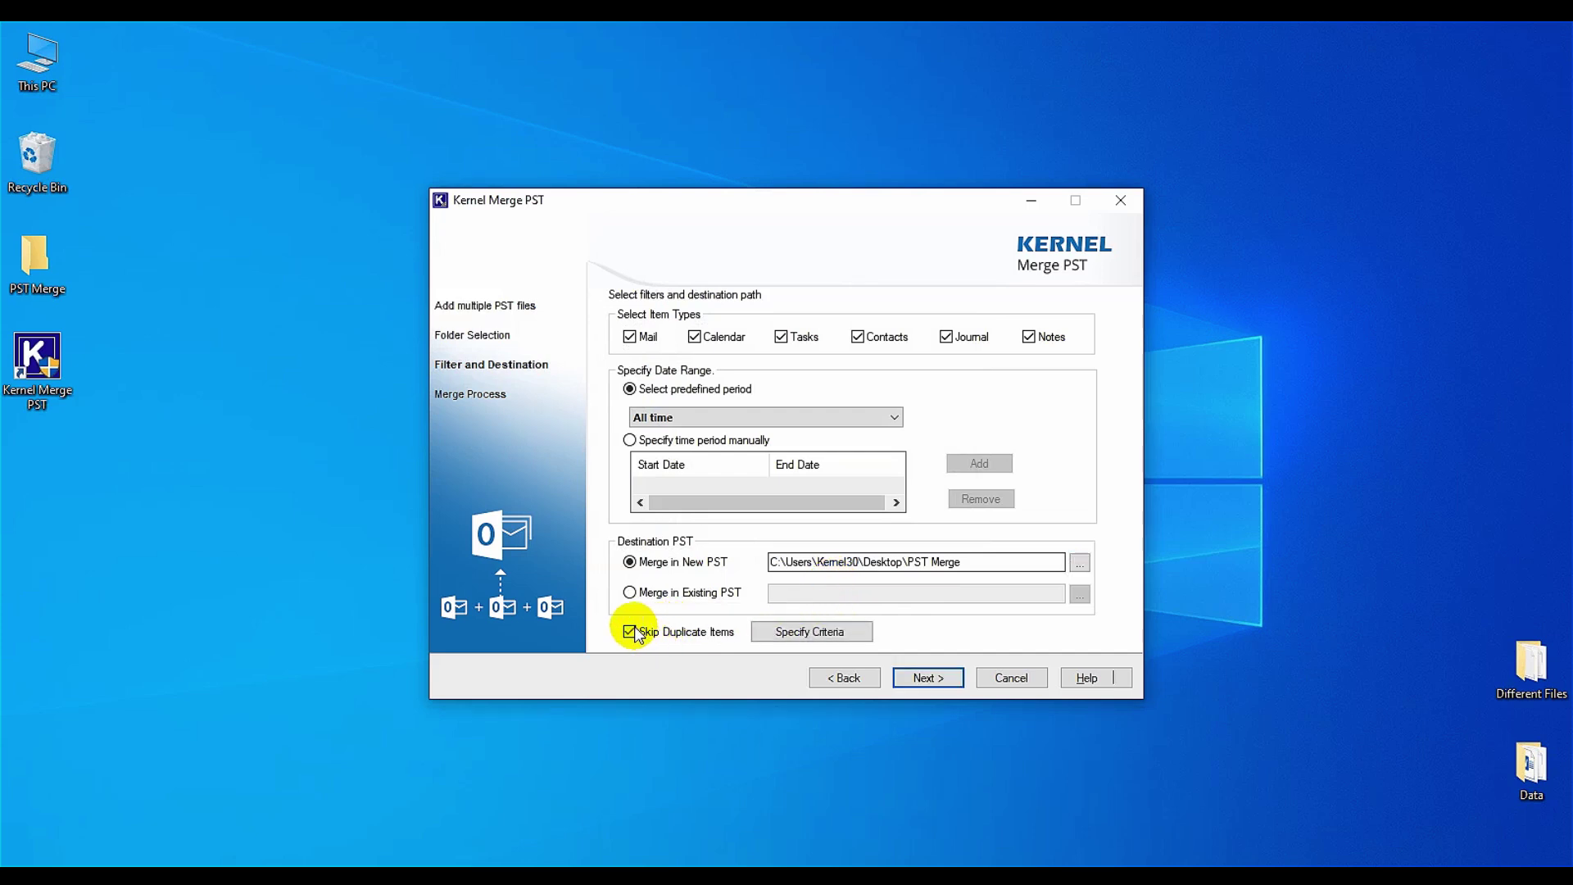
# Match duplicates by sender name, subject and other criteria, then start merging
pyautogui.click(816, 636)
pyautogui.click(677, 406)
pyautogui.click(677, 426)
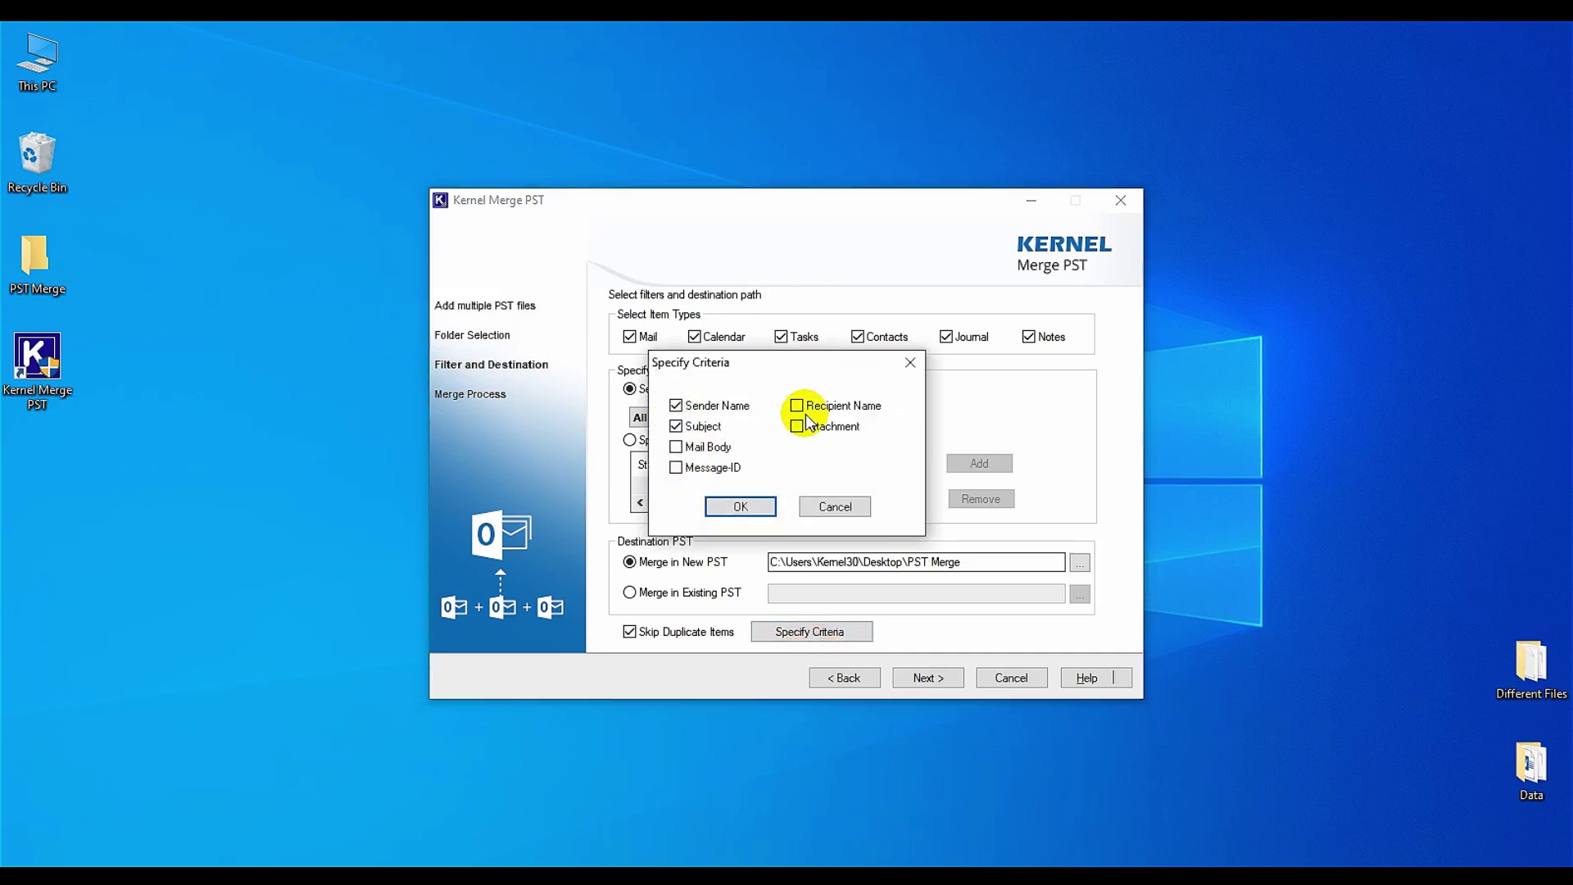
pyautogui.click(796, 406)
pyautogui.click(796, 427)
pyautogui.click(677, 448)
pyautogui.click(732, 506)
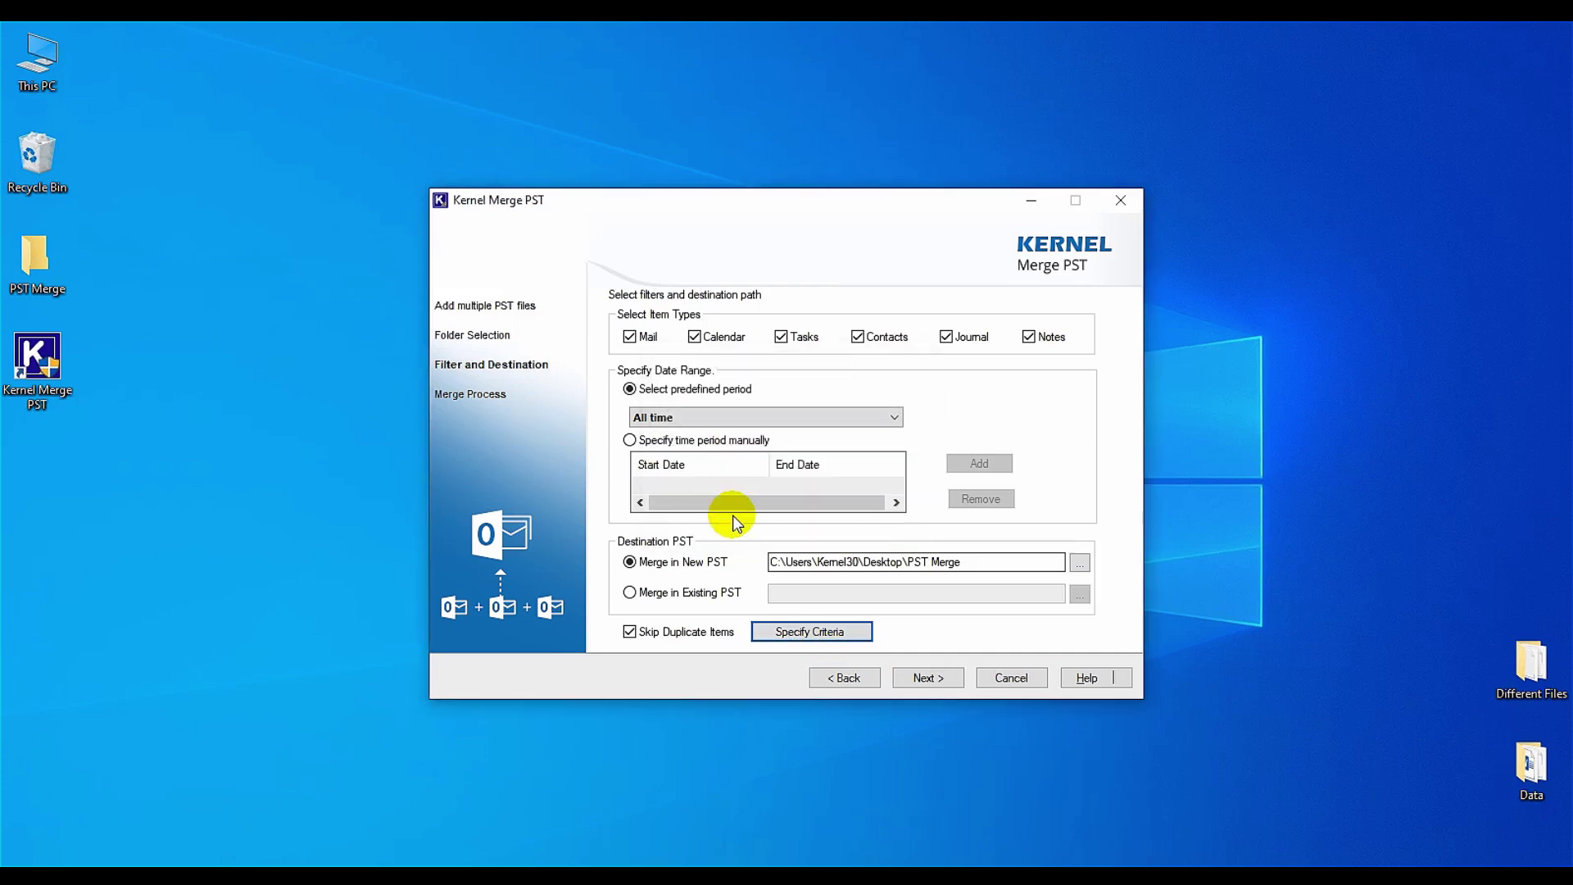
pyautogui.click(920, 680)
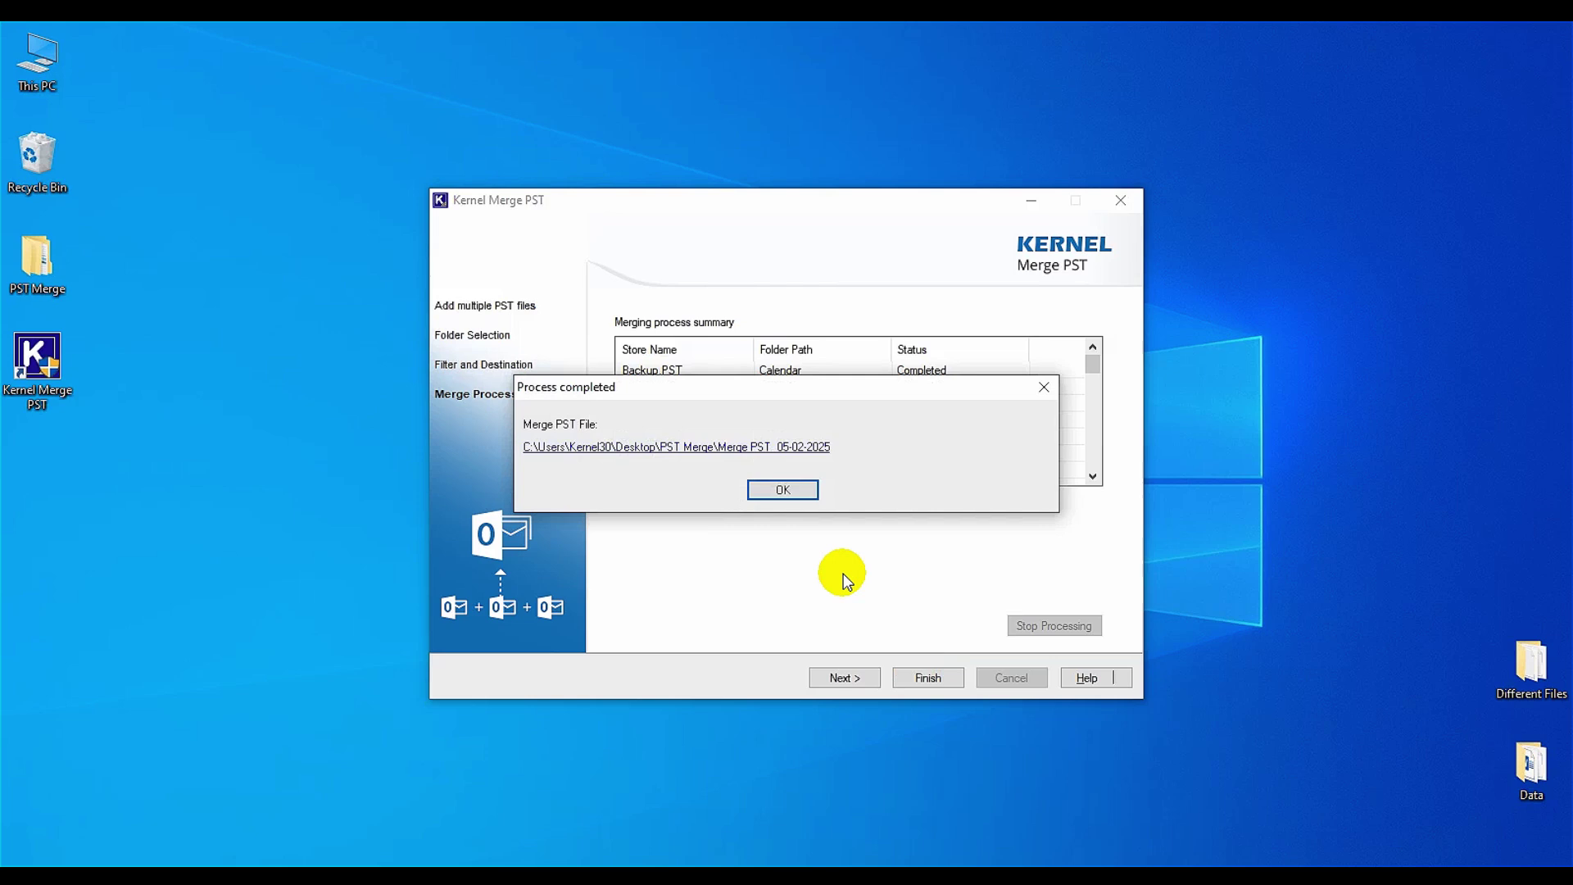
# Dismiss the Process completed notice once all folders finish merging
pyautogui.click(776, 493)
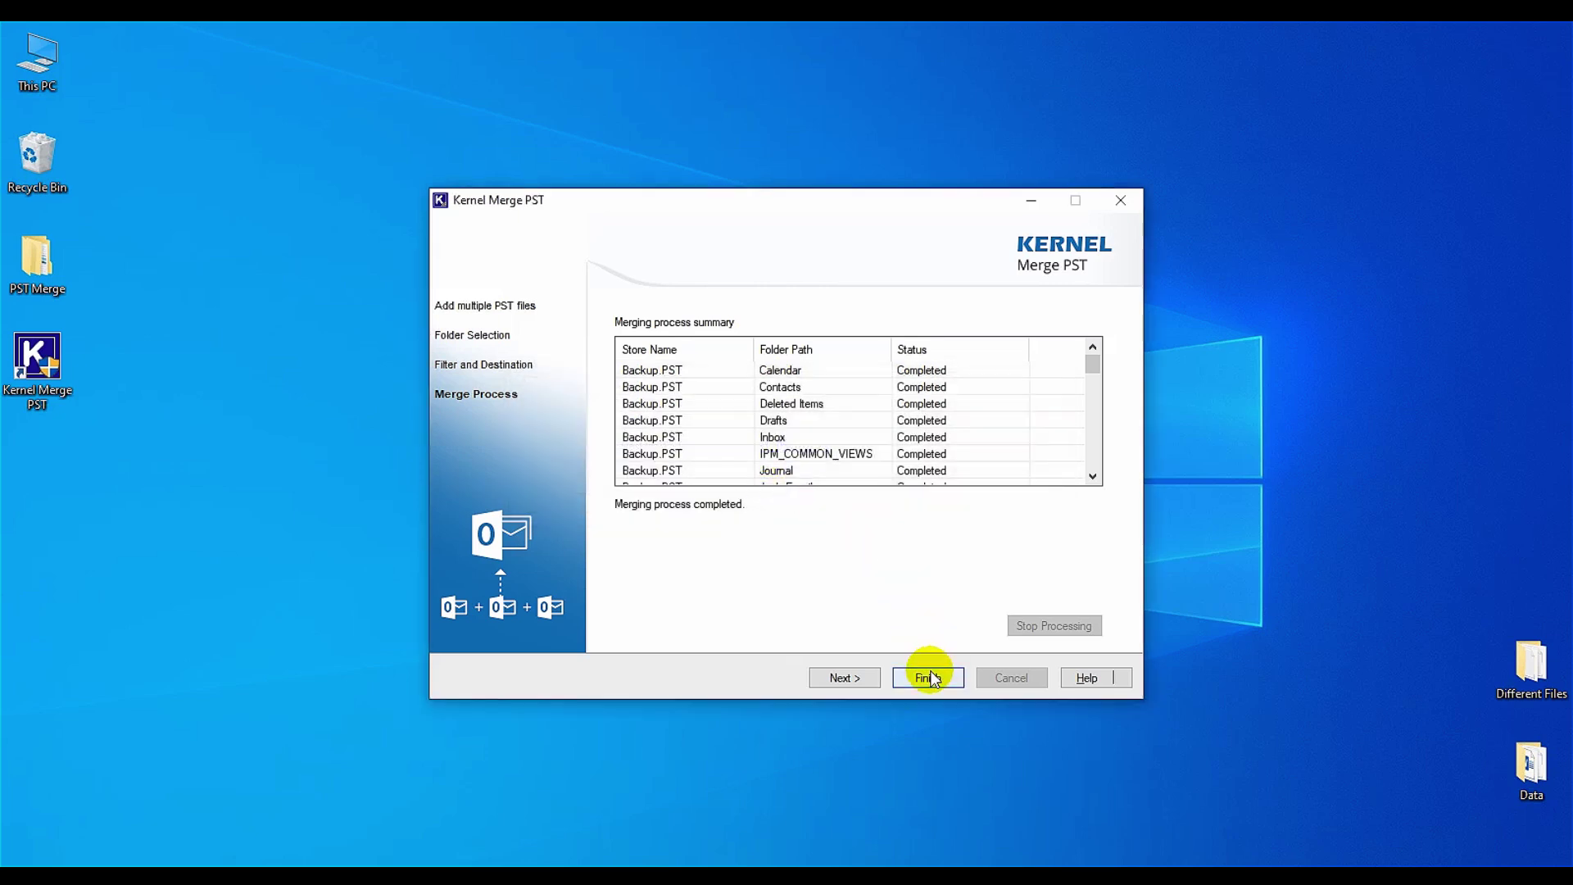